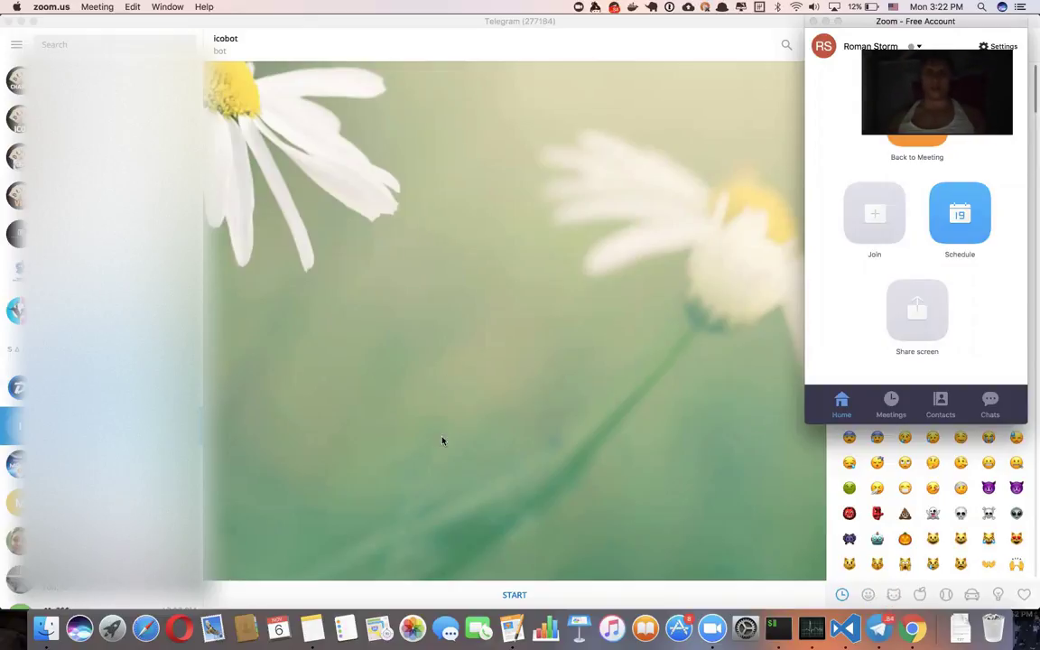
Start the icobot chat in Telegram and request to link an account
{"action": "left_click", "coordinate": [518, 438]}
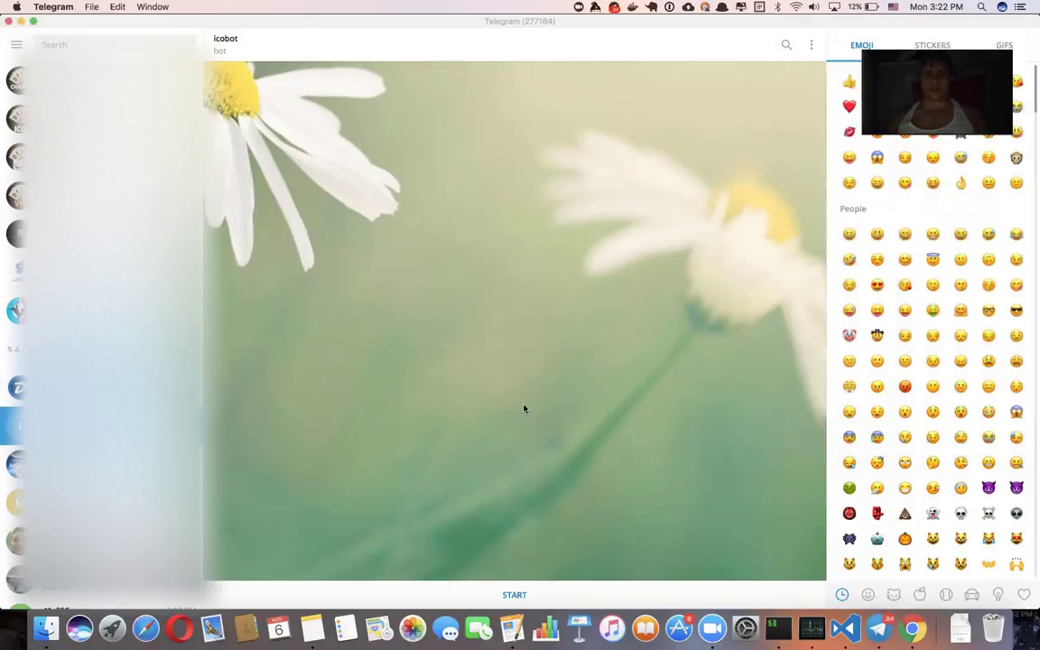
{"action": "left_click", "coordinate": [476, 592]}
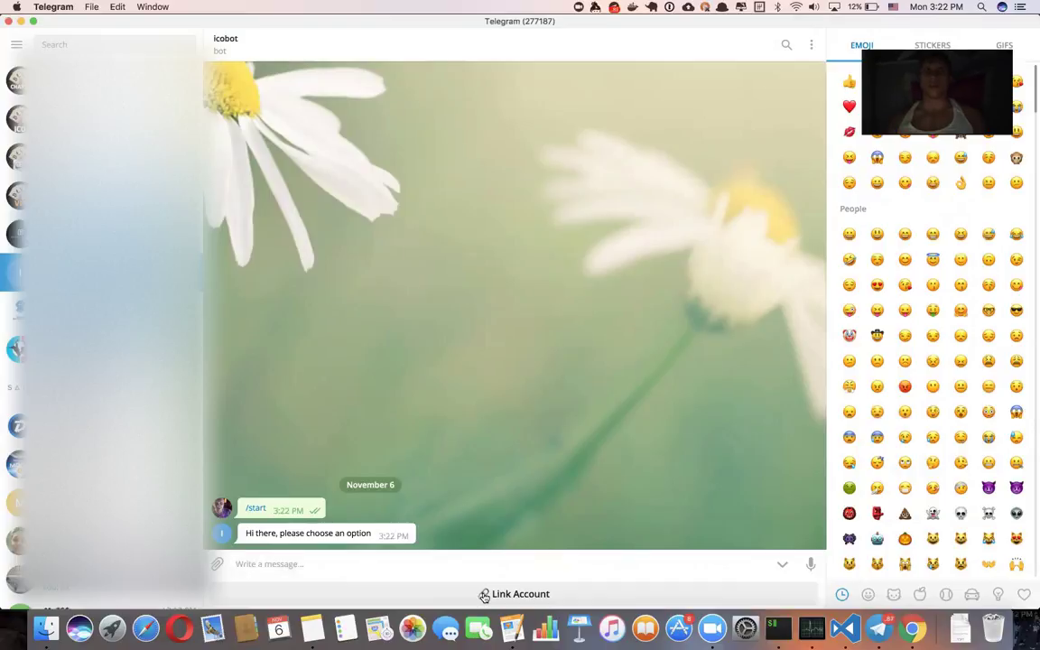
{"action": "left_click", "coordinate": [484, 594]}
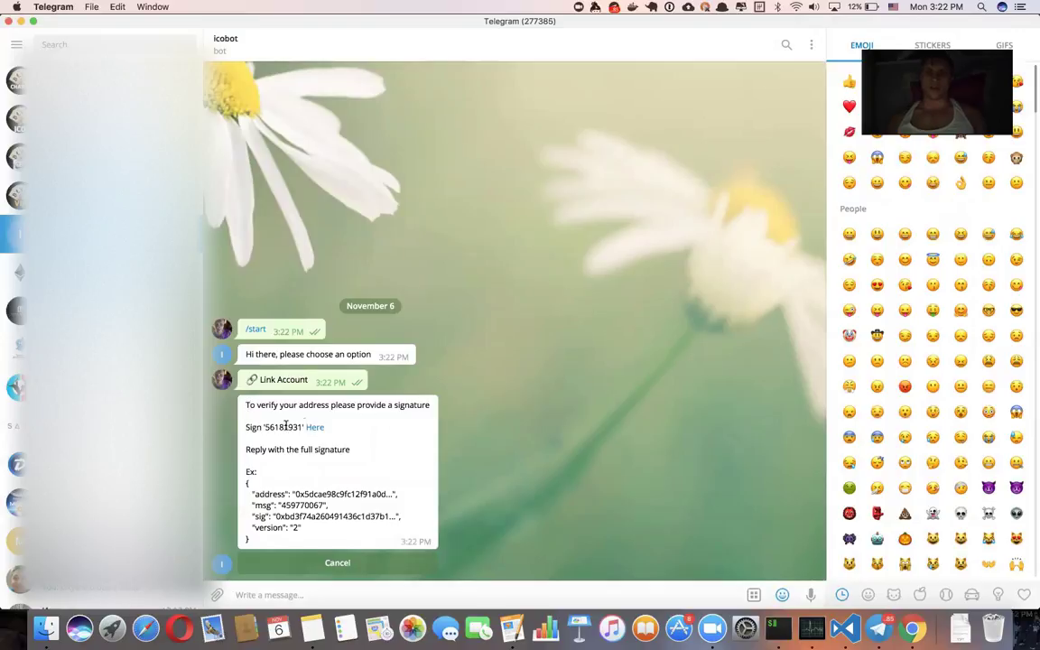
Copy the verification number from the bot's message and sign it on the linked MyEtherWallet page with the MetaMask account
{"action": "double_click", "coordinate": [282, 426]}
{"action": "left_click", "coordinate": [314, 427]}
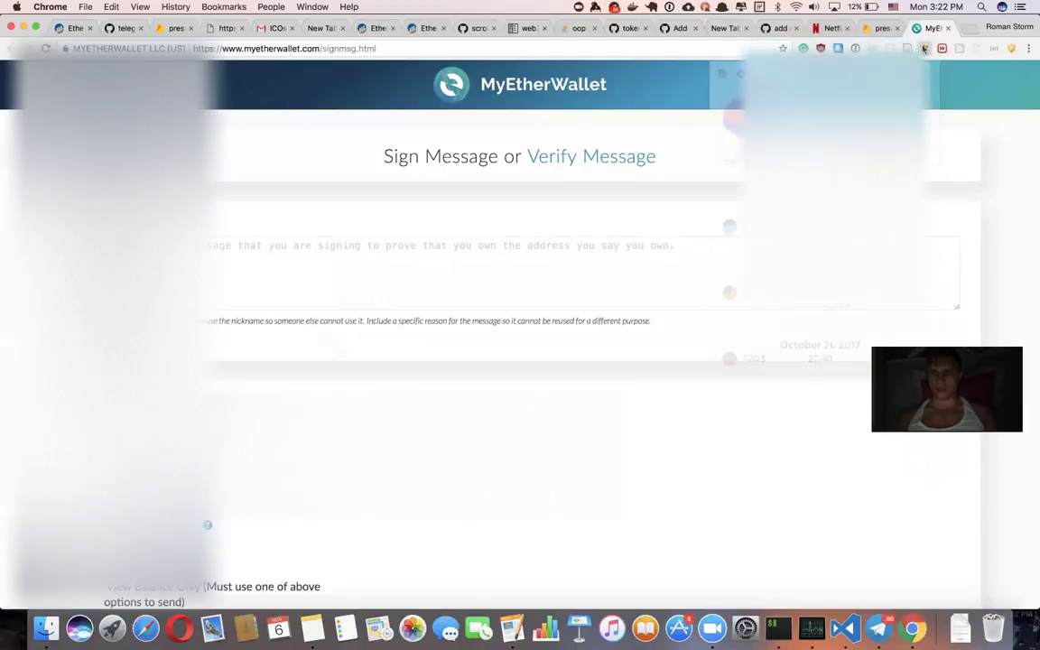
{"action": "left_click", "coordinate": [924, 49]}
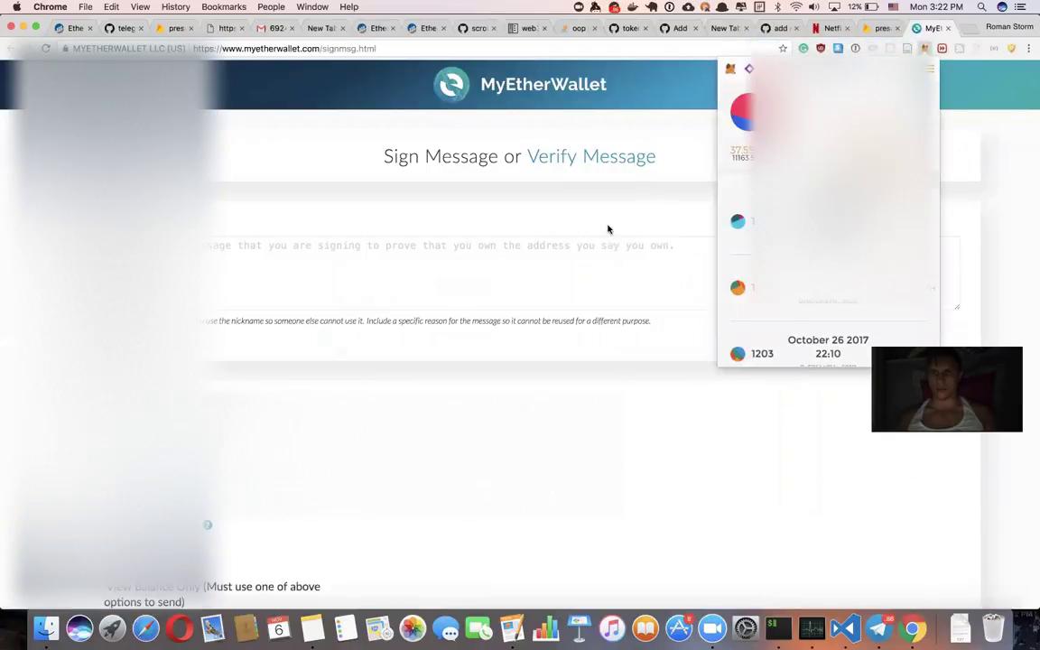
{"action": "left_click", "coordinate": [460, 255]}
{"action": "left_click", "coordinate": [301, 251]}
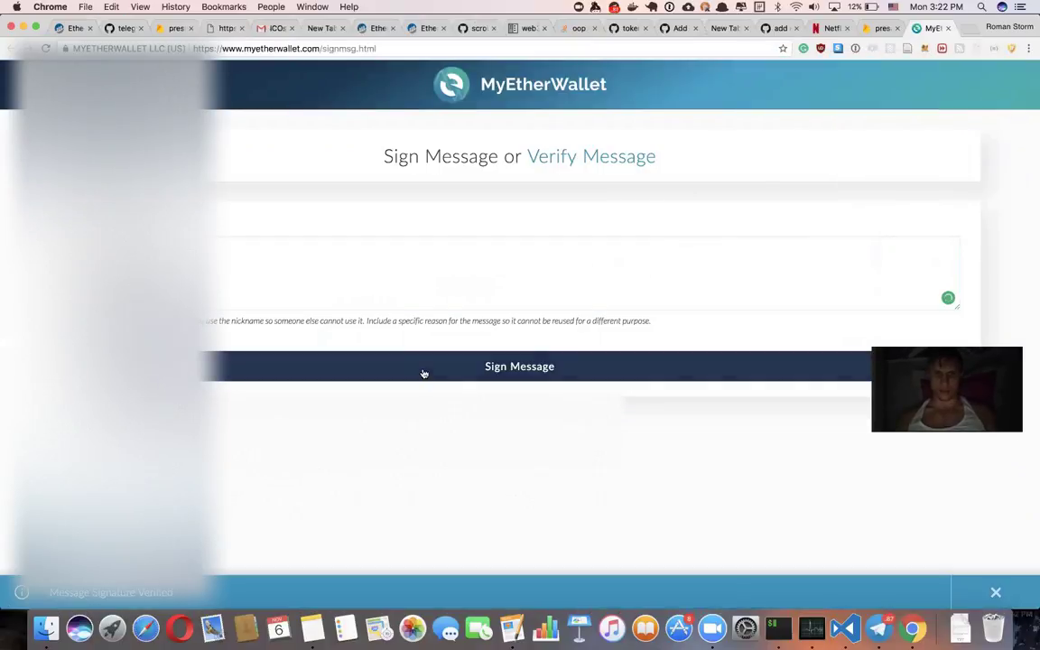
{"action": "left_click", "coordinate": [423, 373]}
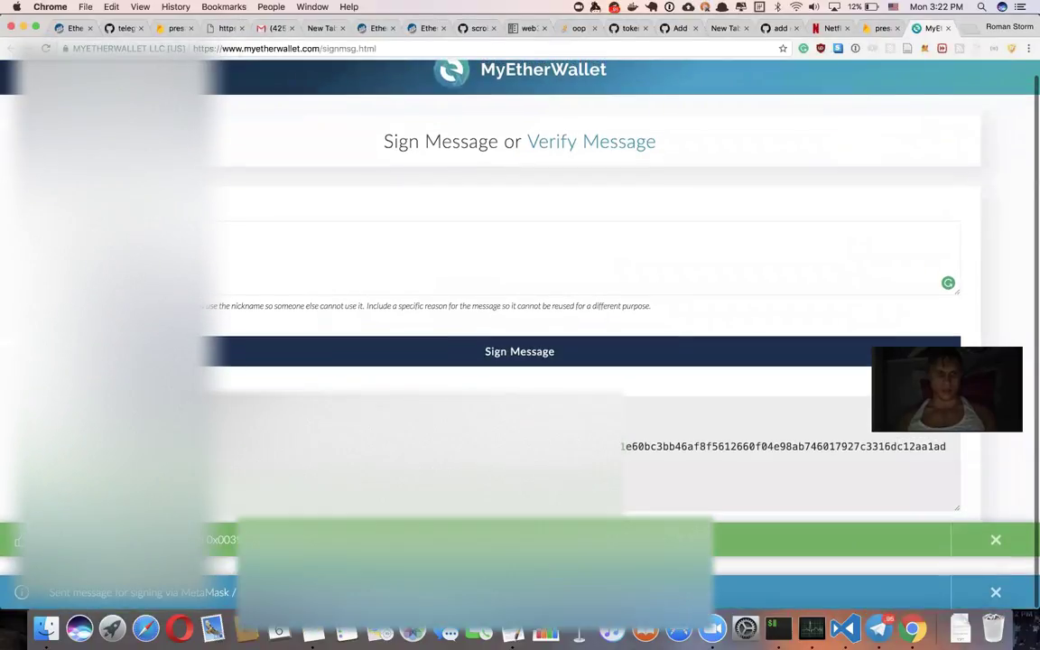
Copy the full signature, send it to icobot in Telegram as the reply, and request the ICO Deals
{"action": "left_click", "coordinate": [785, 470]}
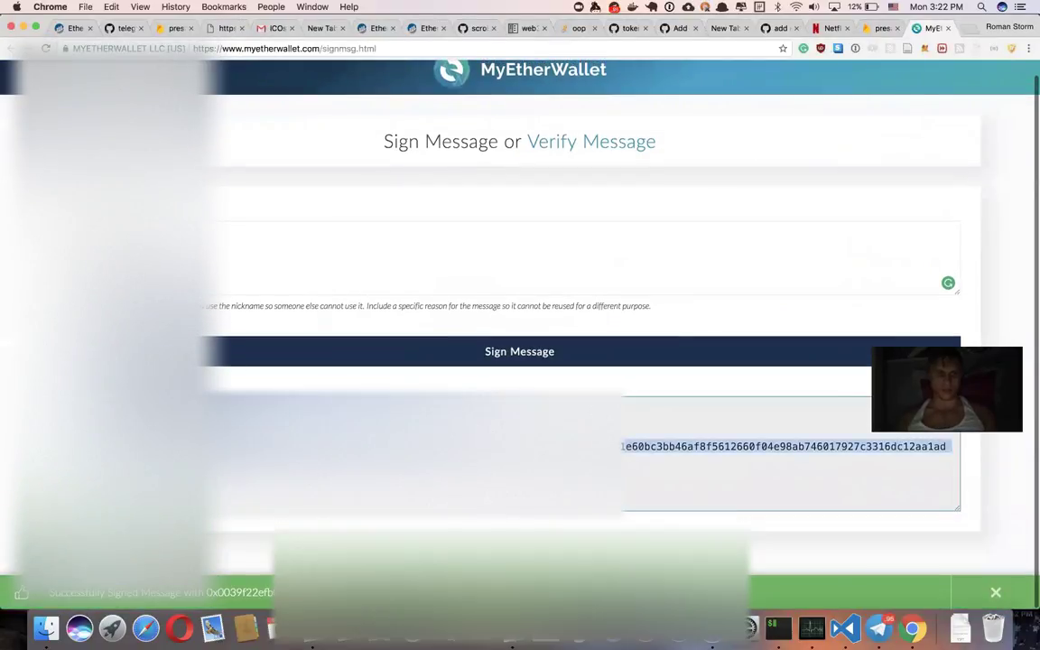
{"action": "key", "text": "super+Tab"}
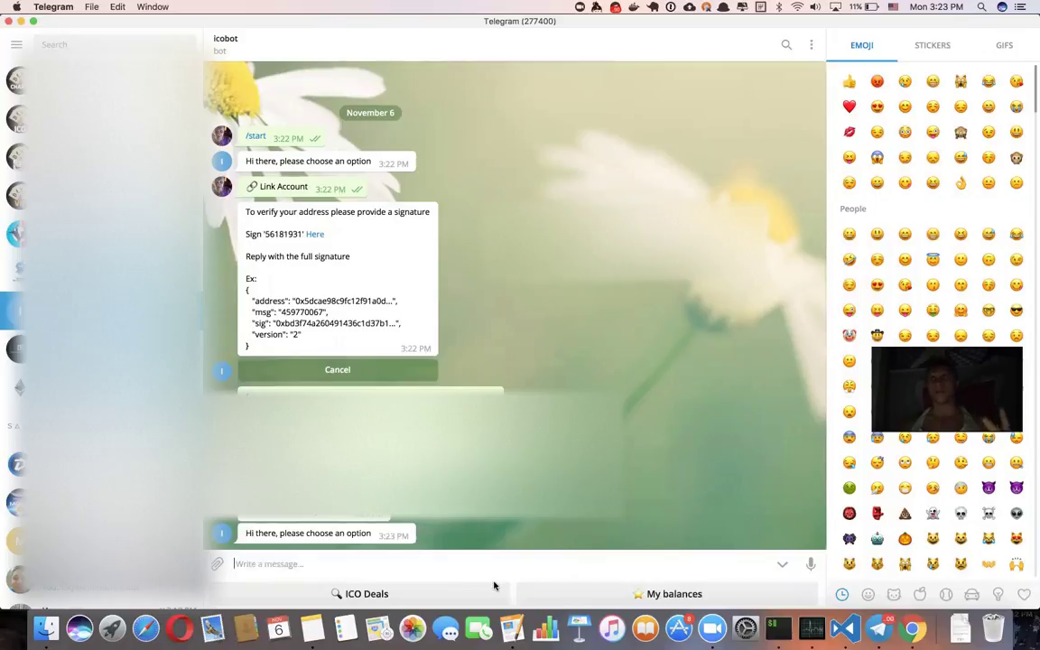
{"action": "left_click", "coordinate": [404, 593]}
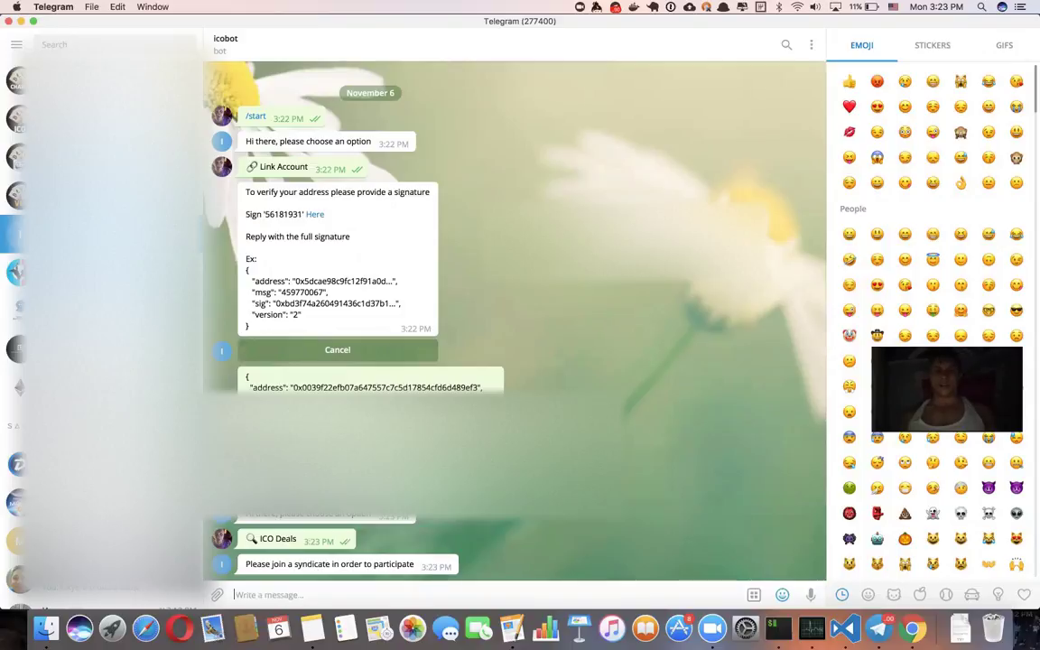
Switch to the Firebase Realtime Database in Chrome and add the account's username under admins with the value true
{"action": "key", "text": "super+Tab"}
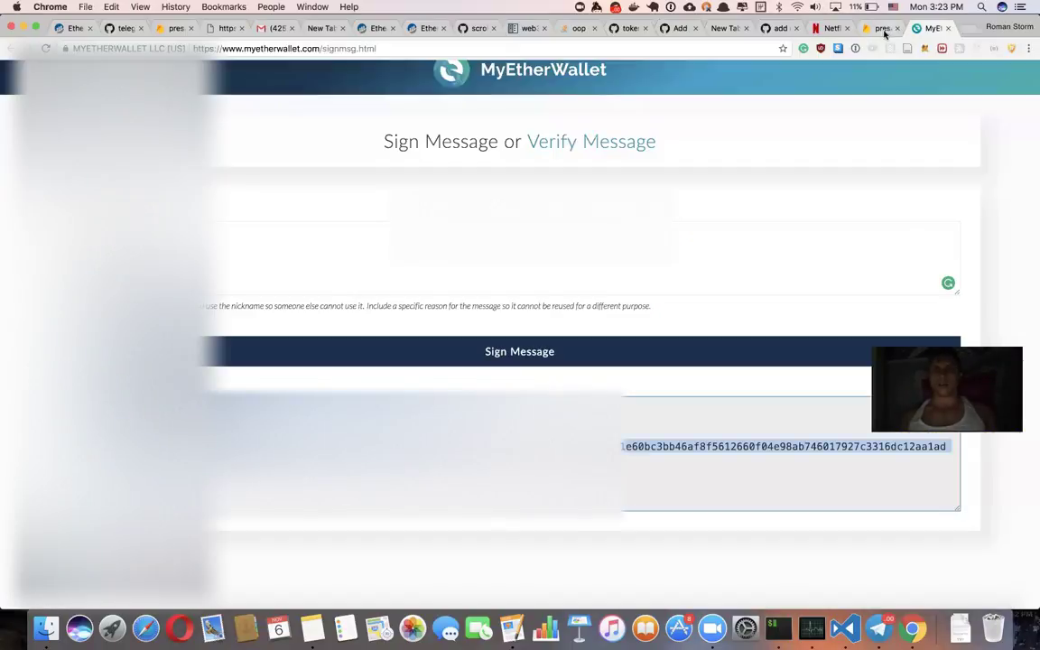
{"action": "key", "text": "super+Tab"}
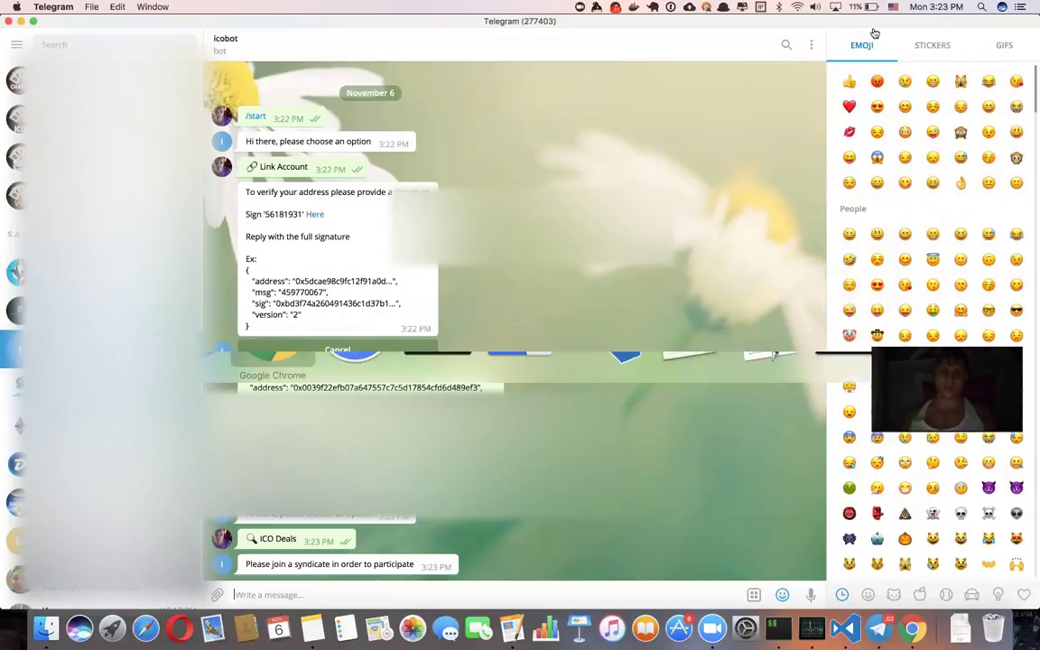
{"action": "key", "text": "super+Tab"}
{"action": "left_click", "coordinate": [876, 28]}
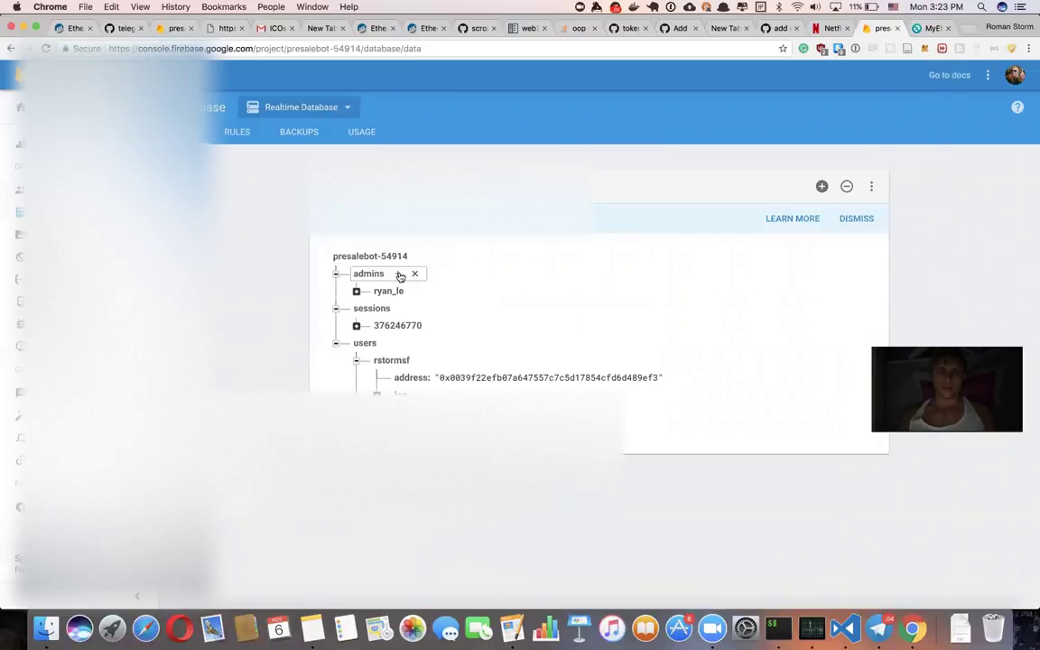
{"action": "left_click", "coordinate": [398, 275]}
{"action": "type", "text": "rstormsf"}
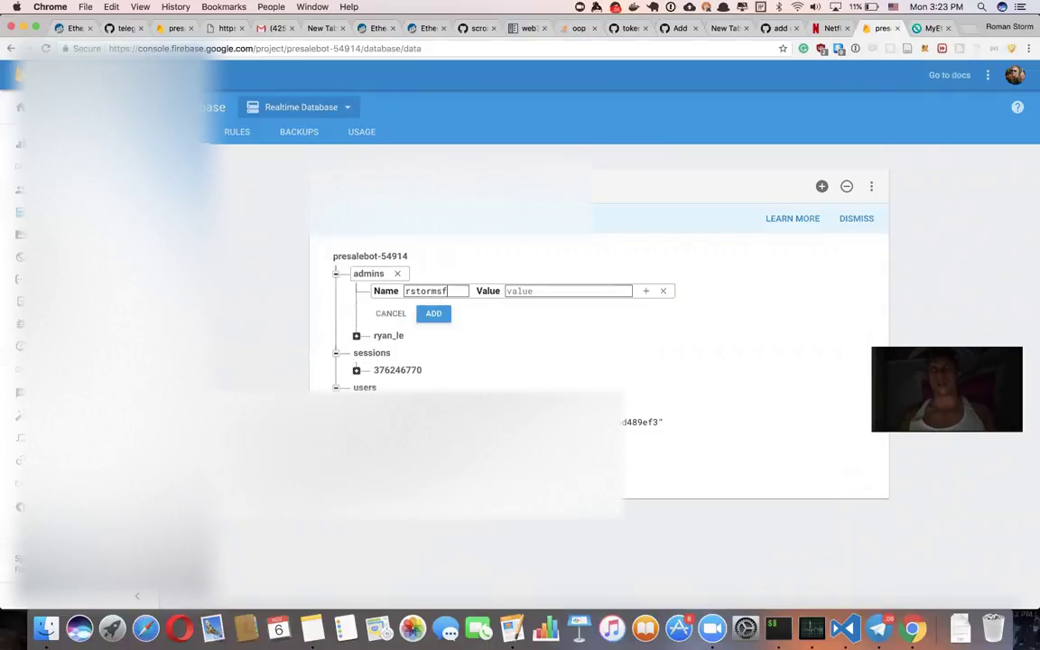
{"action": "left_click", "coordinate": [537, 291]}
{"action": "type", "text": "true"}
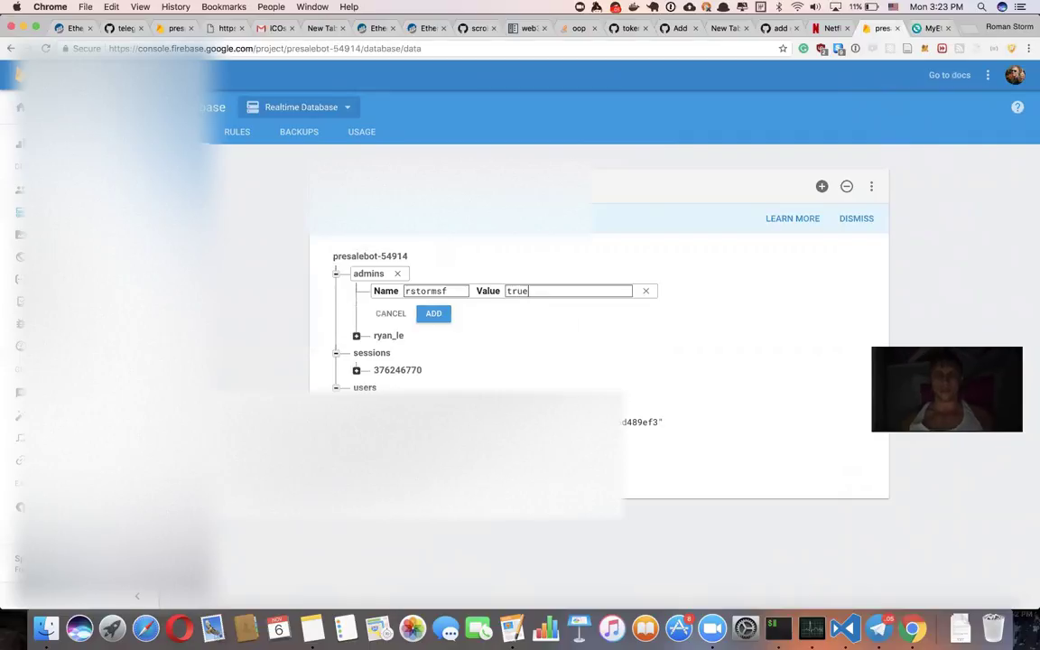
{"action": "left_click", "coordinate": [434, 314]}
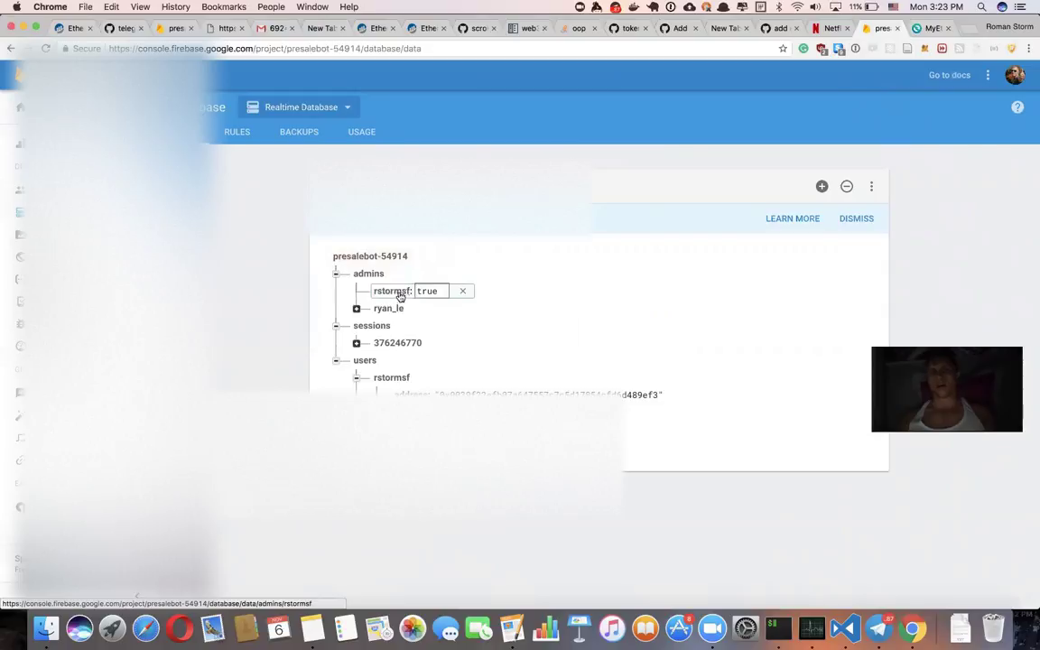
Switch to Telegram, restart icobot with /start, and try to add a deal from the Manage Deals options
{"action": "key", "text": "super+Tab"}
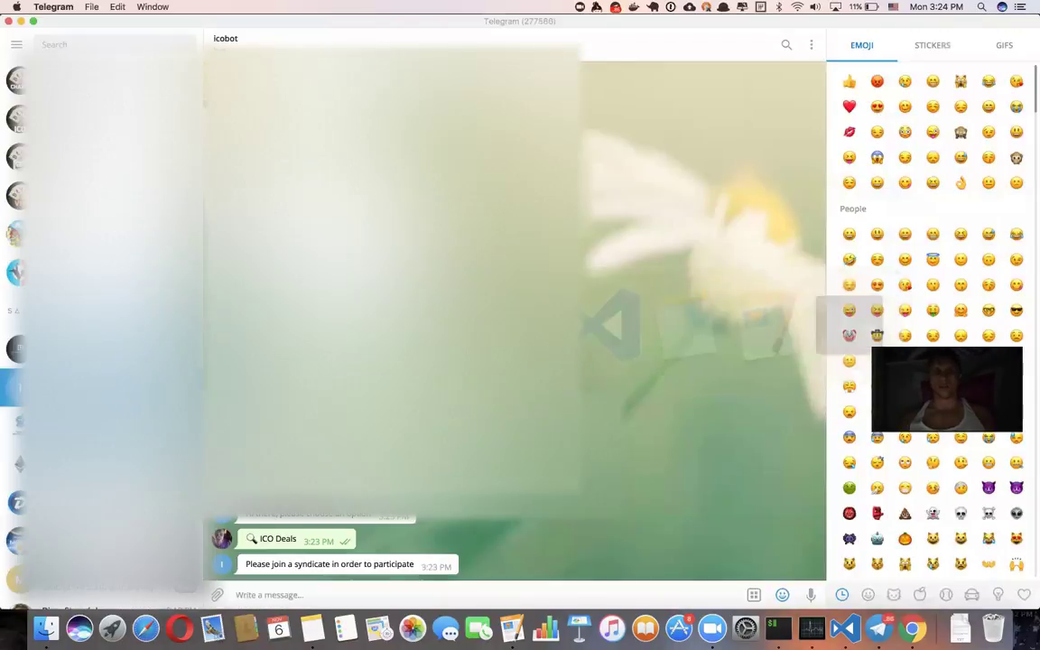
{"action": "type", "text": "/start"}
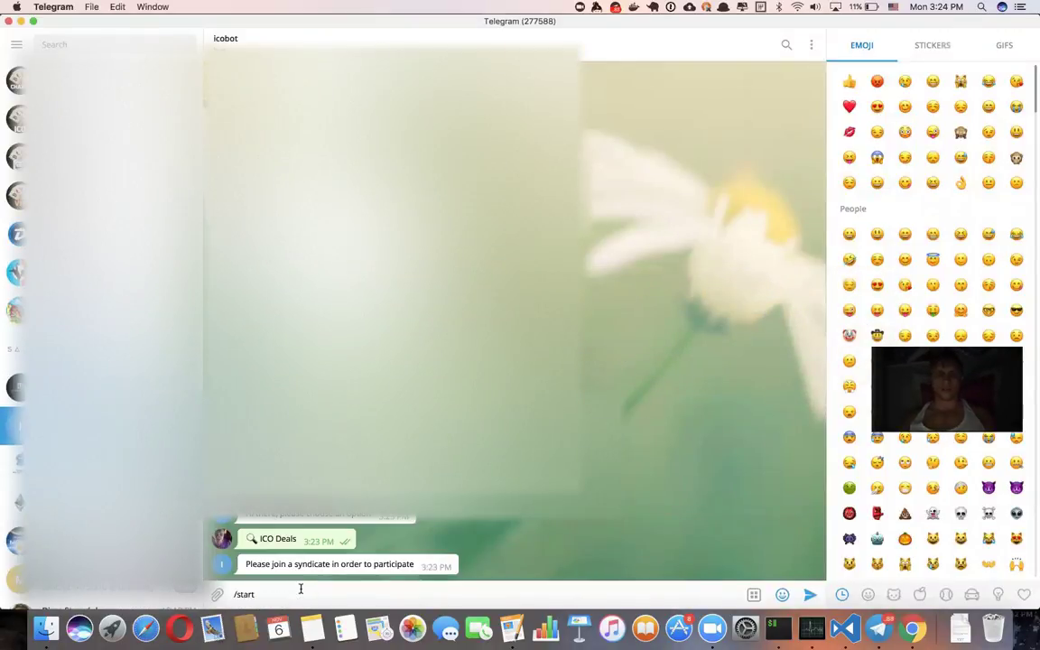
{"action": "key", "text": "Return"}
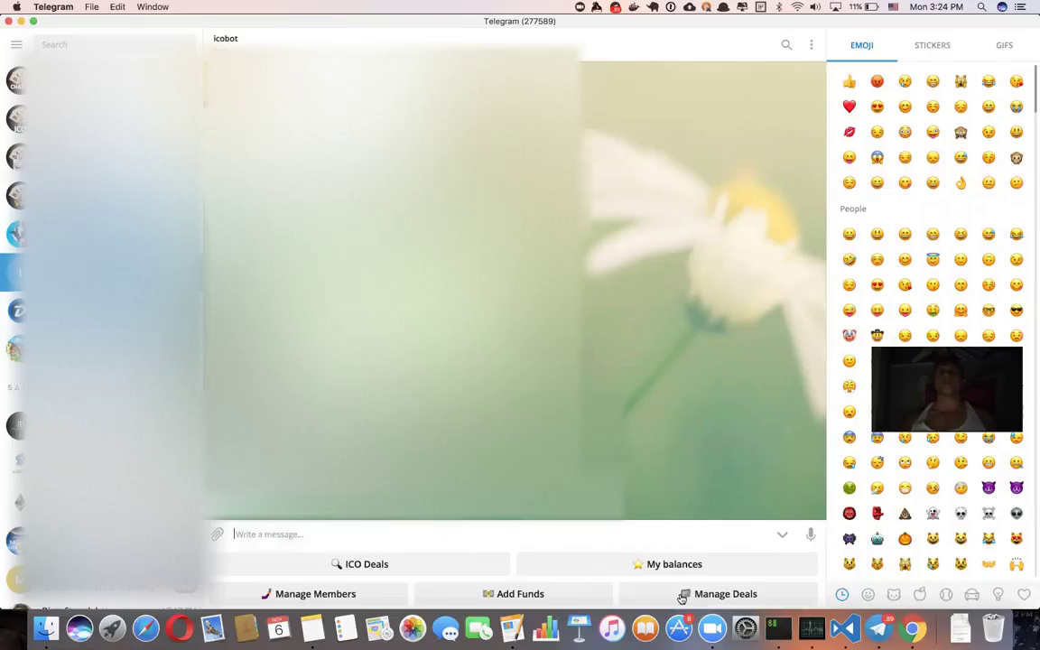
{"action": "left_click", "coordinate": [683, 596]}
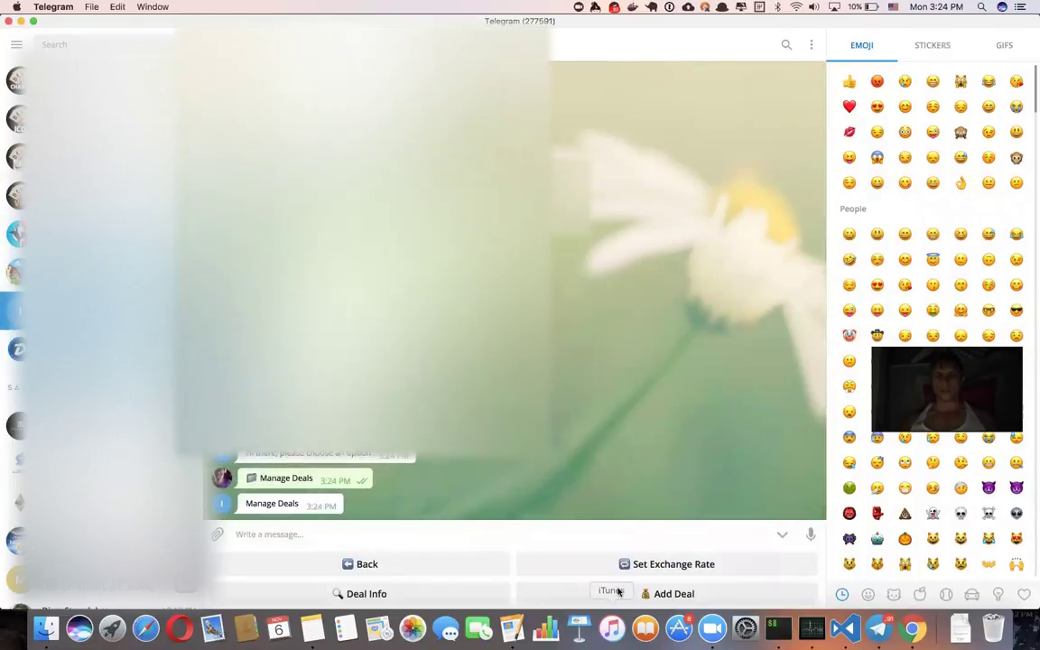
{"action": "left_click", "coordinate": [610, 596]}
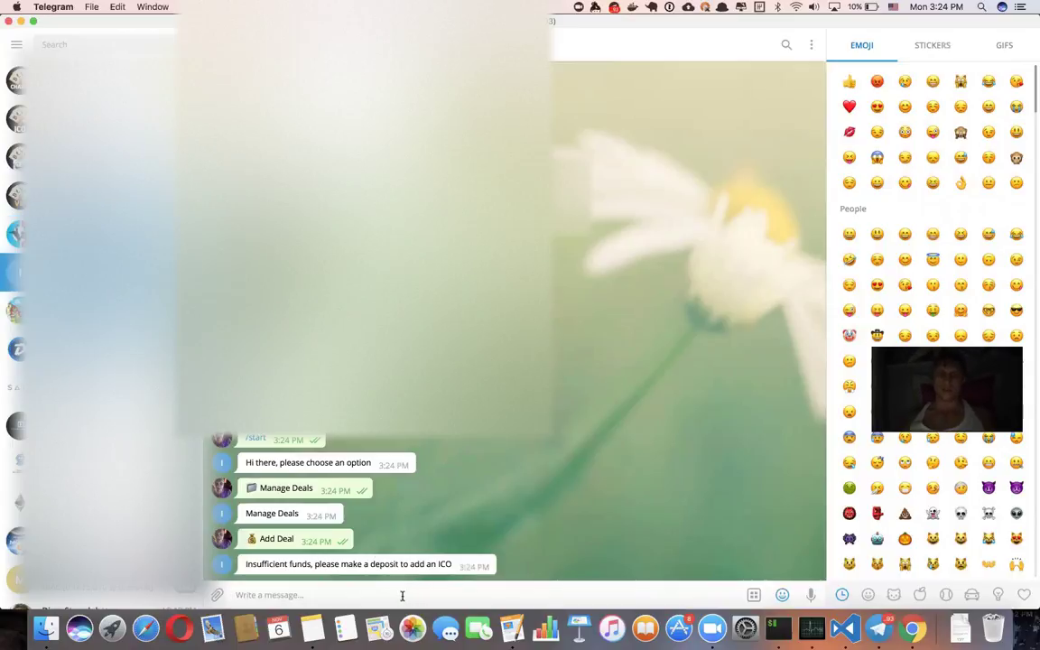
Restart the bot, request Add Funds, and copy the ether deposit address from its reply
{"action": "left_click", "coordinate": [258, 439]}
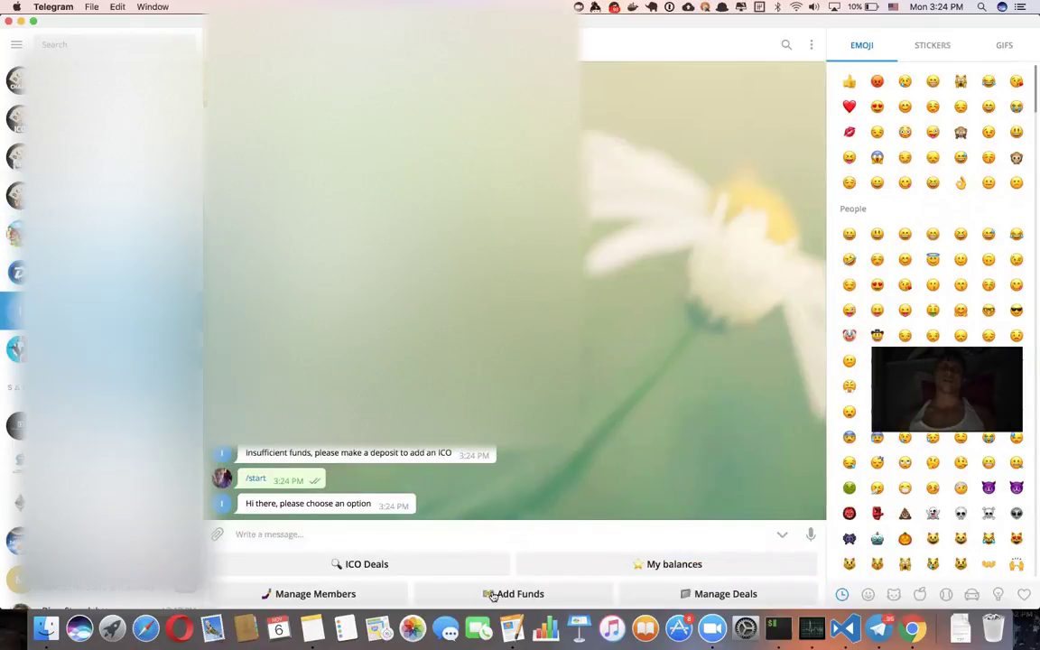
{"action": "left_click", "coordinate": [494, 594]}
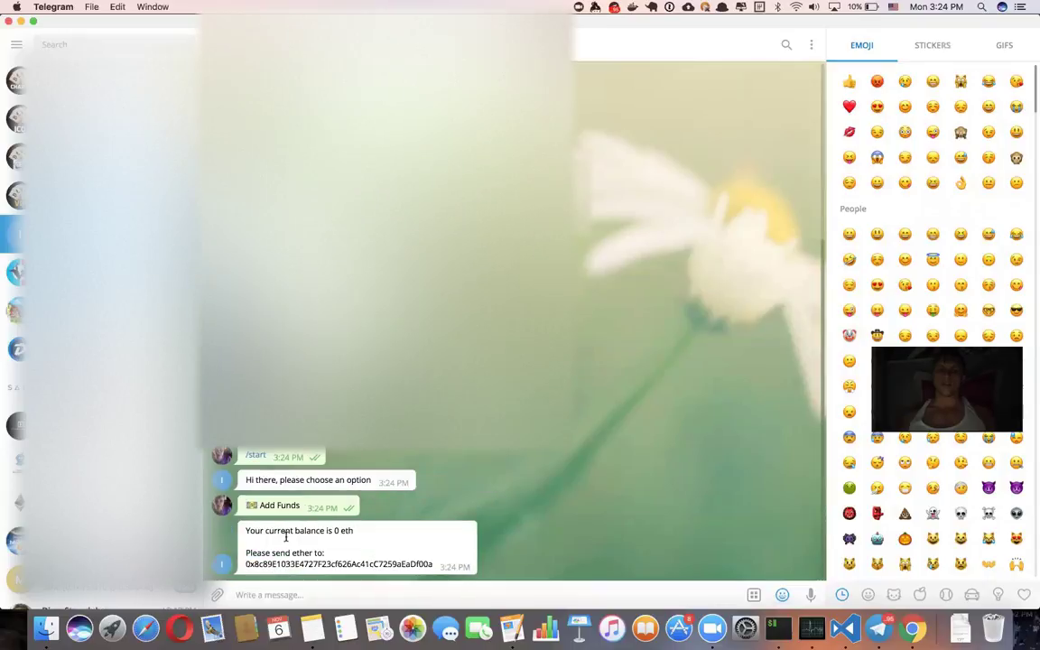
{"action": "double_click", "coordinate": [316, 563]}
{"action": "key", "text": "super+c"}
Switch to Chrome and send 0.3 ETH on the Kovan Test Net from MetaMask to the copied deposit address
{"action": "key", "text": "super+Tab"}
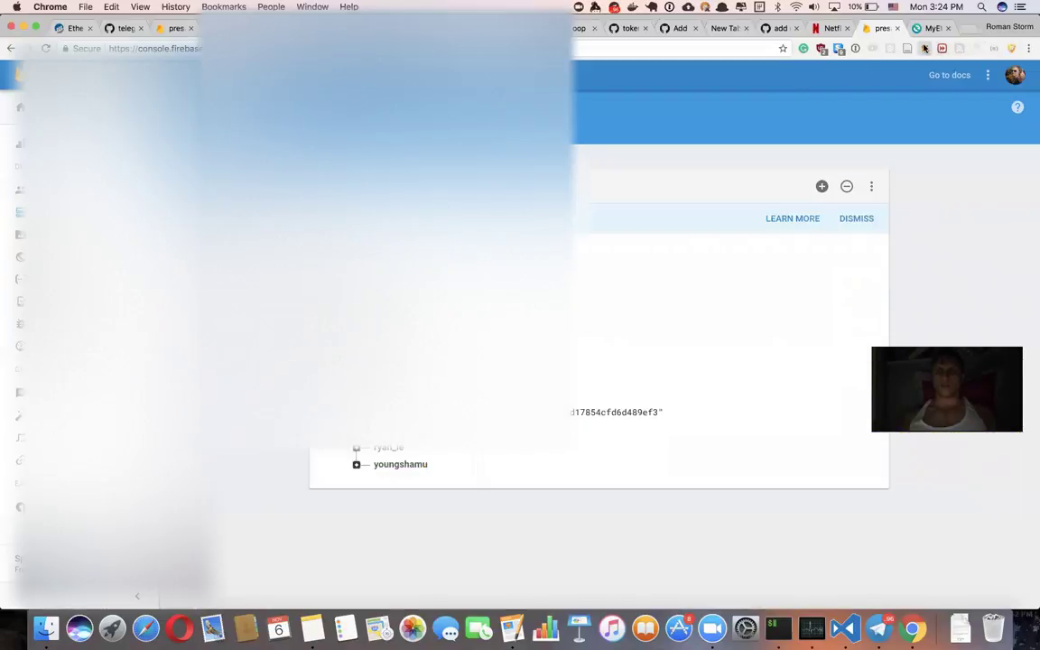
{"action": "left_click", "coordinate": [924, 48]}
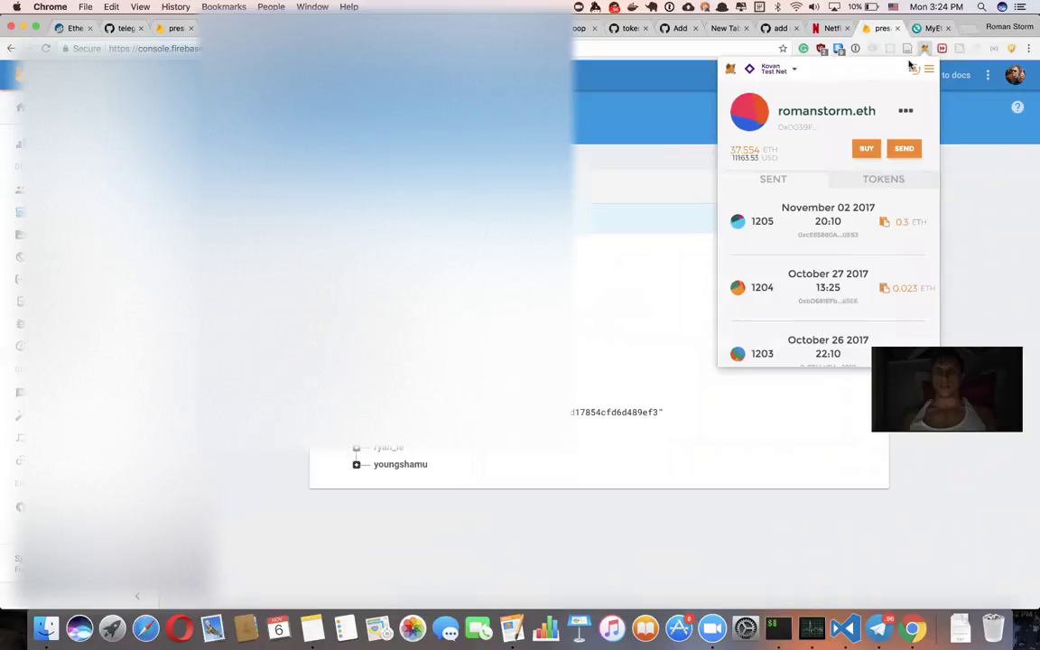
{"action": "left_click", "coordinate": [905, 148]}
{"action": "left_click", "coordinate": [743, 190]}
{"action": "key", "text": "super+v"}
{"action": "left_click", "coordinate": [765, 221]}
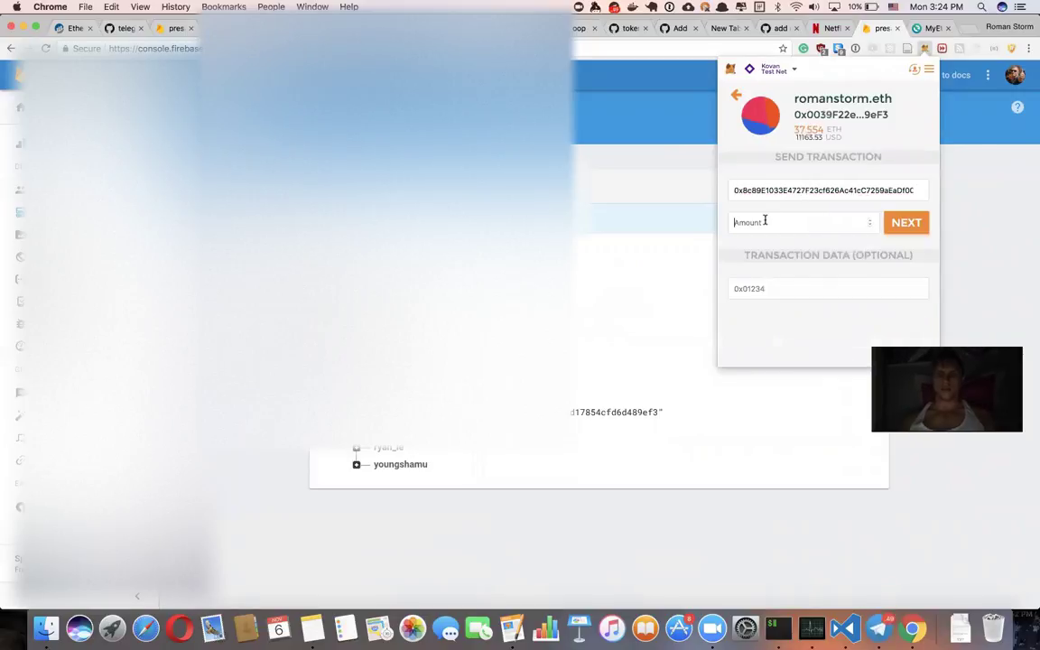
{"action": "type", "text": "0.3"}
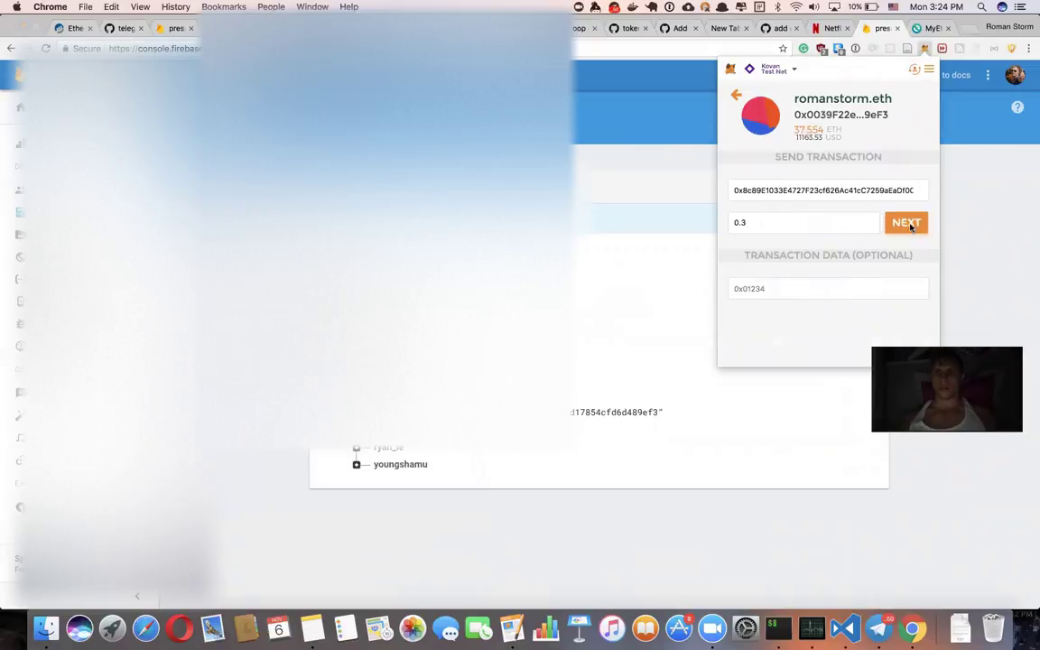
{"action": "left_click", "coordinate": [908, 225]}
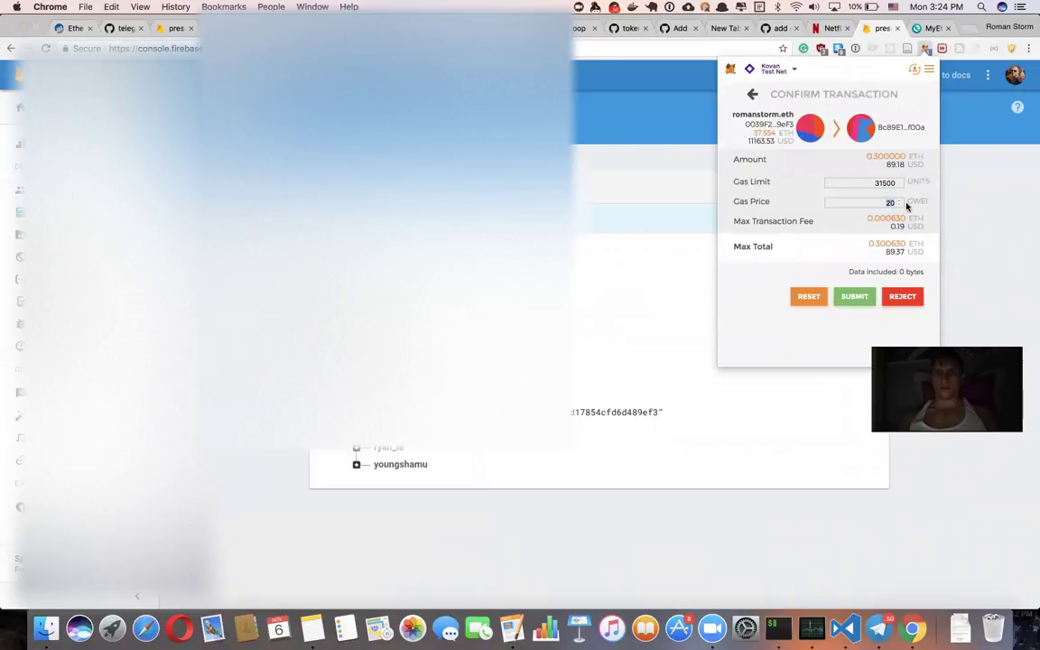
{"action": "left_click", "coordinate": [854, 296]}
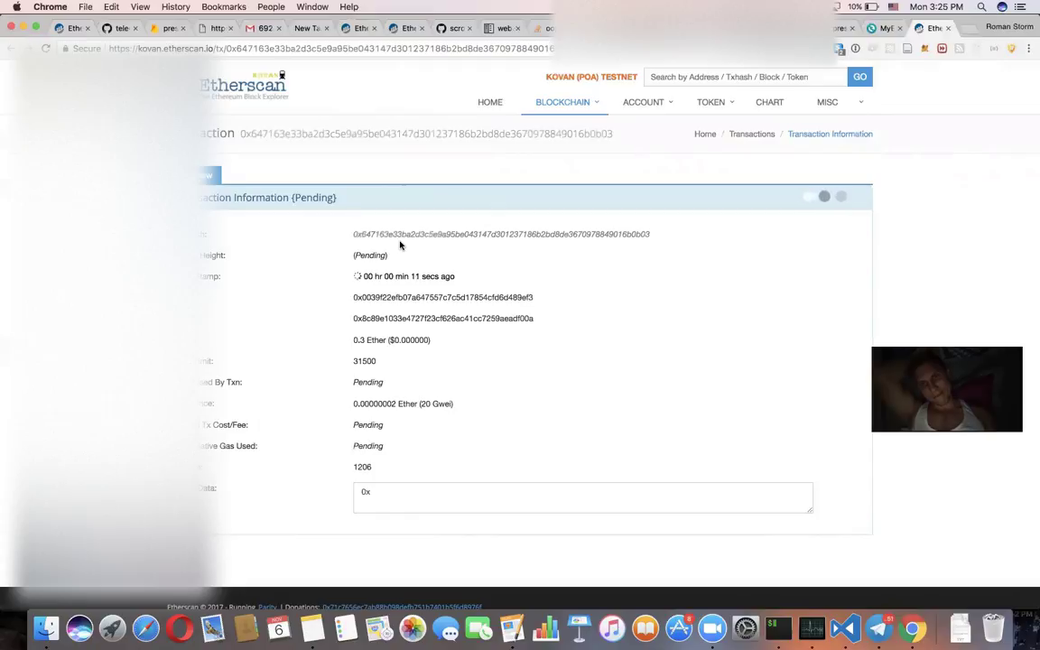
Reload the Etherscan transaction page, then check the deposited balance in Telegram by sending /start to icobot and requesting Add Funds
{"action": "key", "text": "super+Tab"}
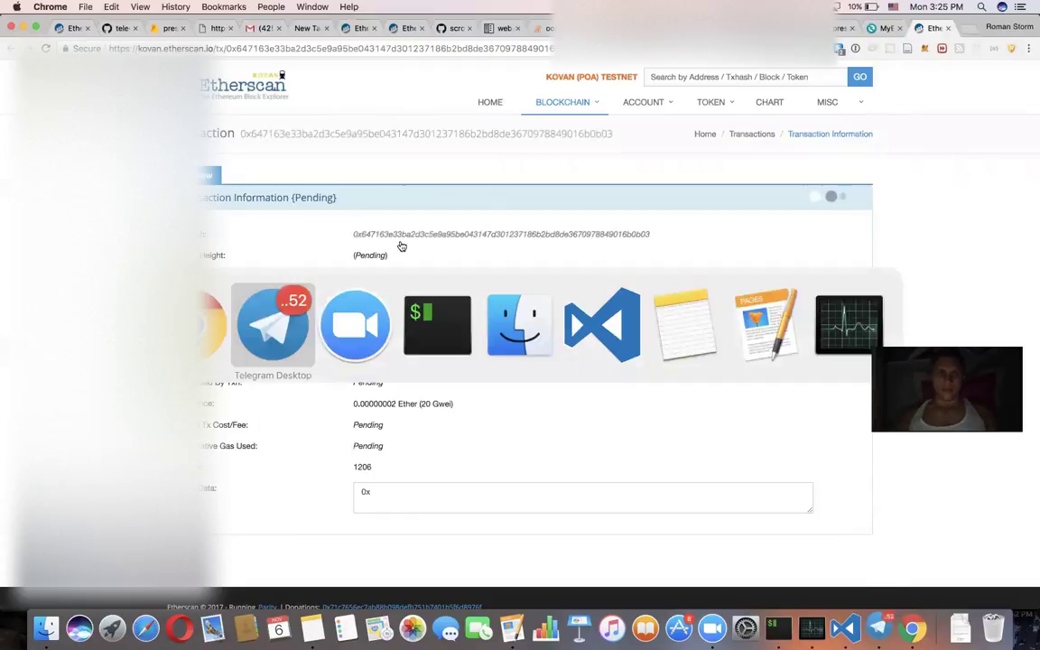
{"action": "key", "text": "super+r"}
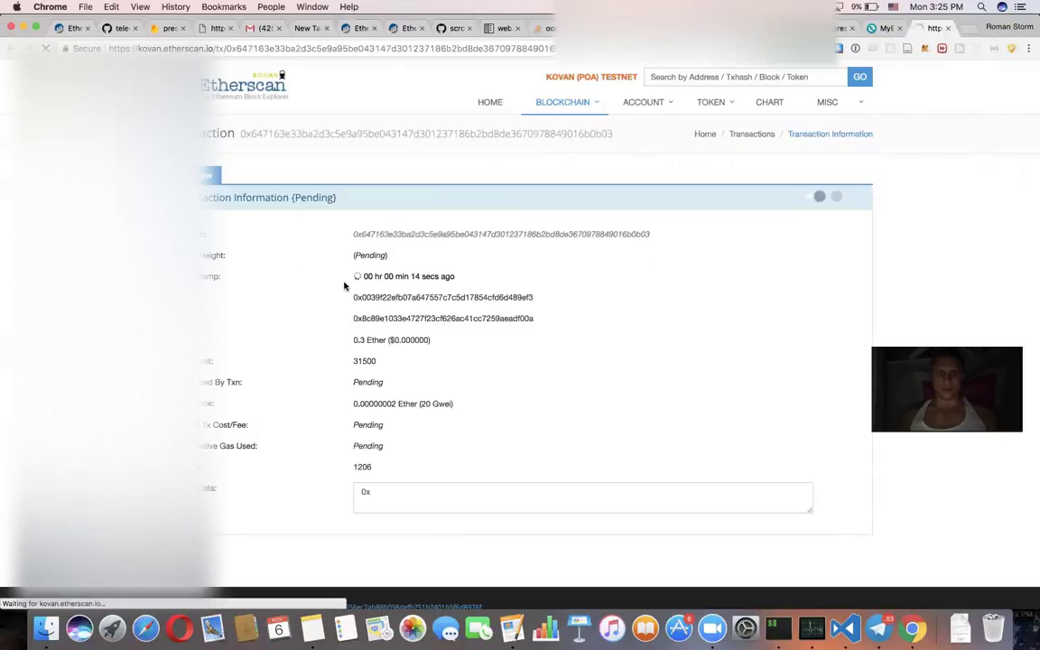
{"action": "key", "text": "super+Tab"}
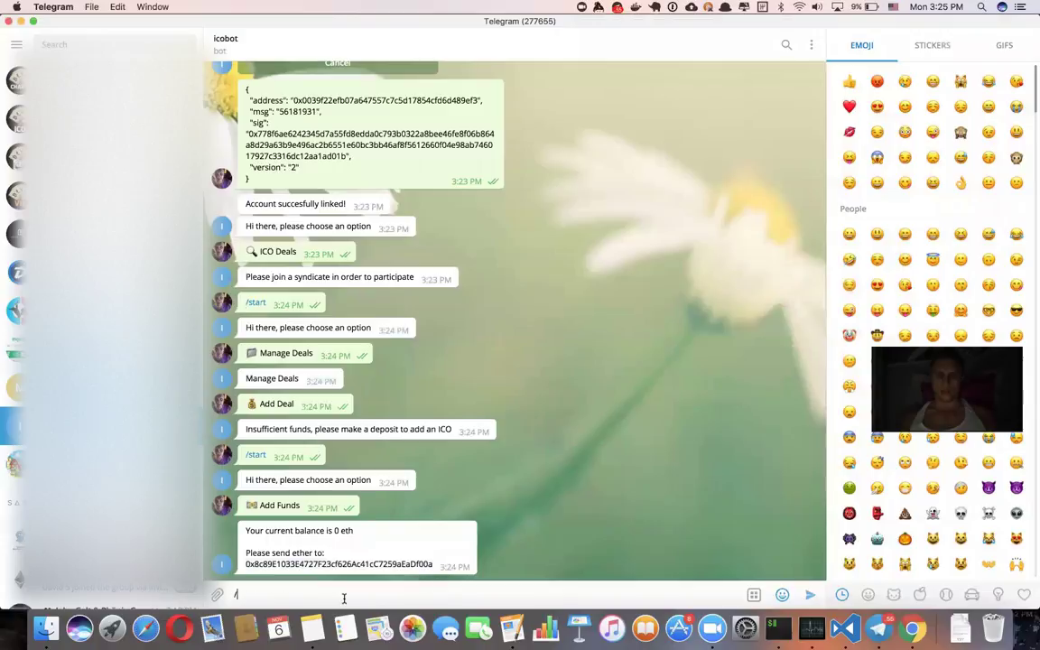
{"action": "type", "text": "tar"}
{"action": "key", "text": "Return"}
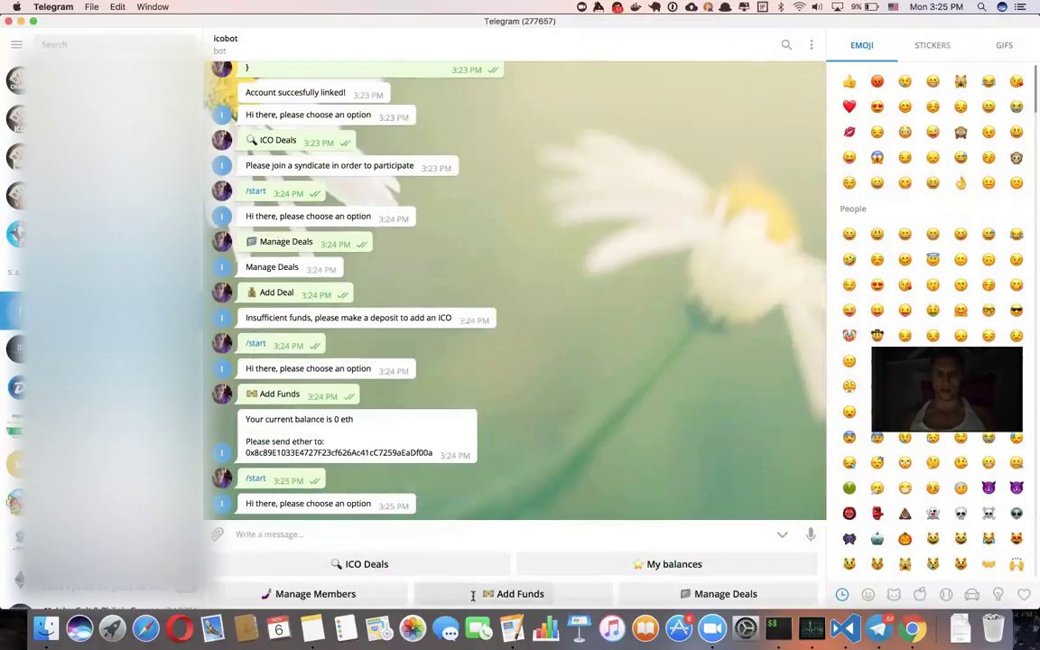
{"action": "left_click", "coordinate": [513, 593]}
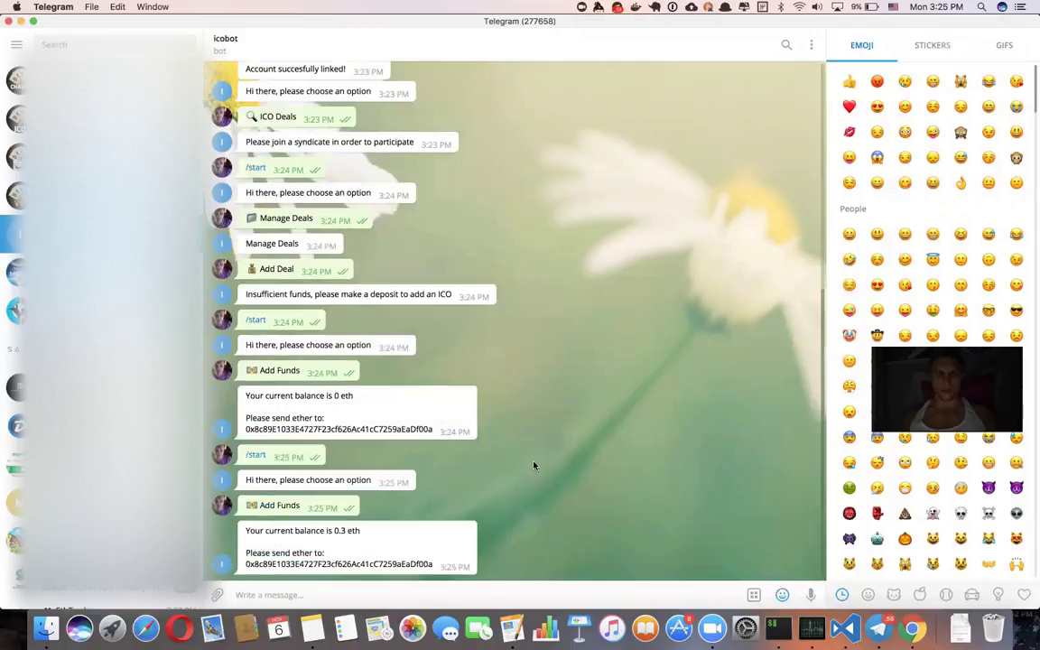
{"action": "left_click_drag", "start_coordinate": [332, 531], "coordinate": [361, 530]}
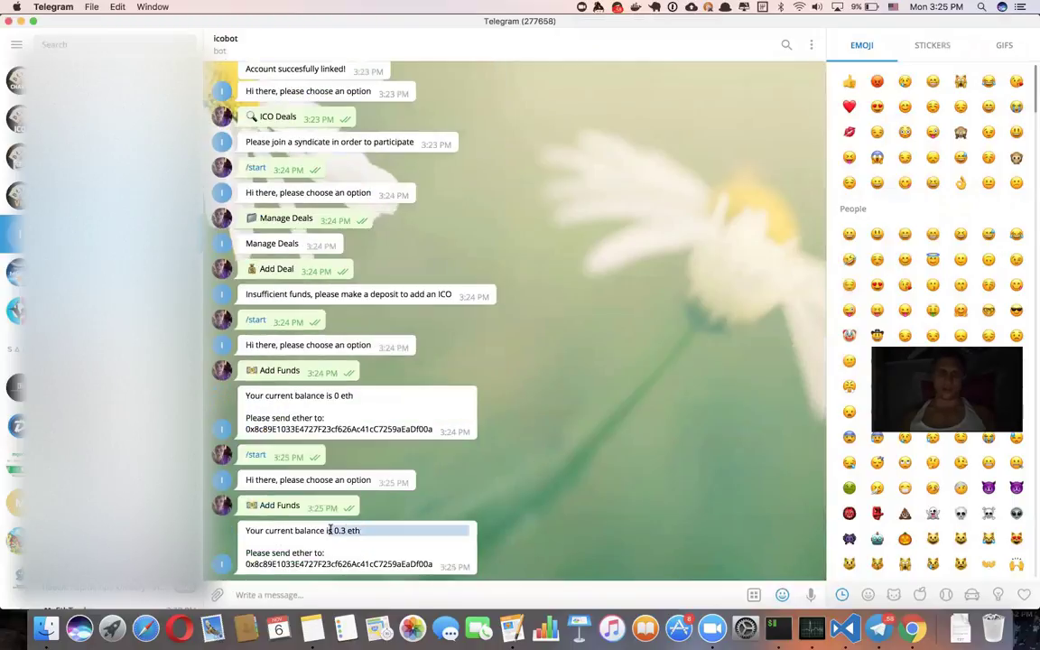
Restart icobot with /start and request a new deal from the Manage Deals options
{"action": "left_click", "coordinate": [353, 531]}
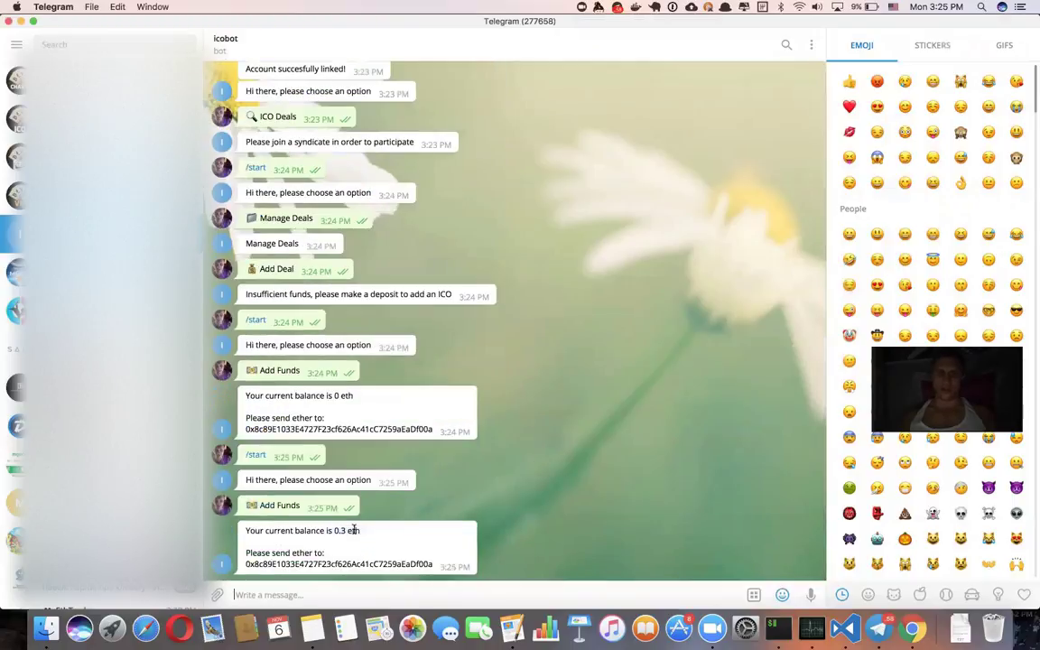
{"action": "left_click", "coordinate": [262, 454]}
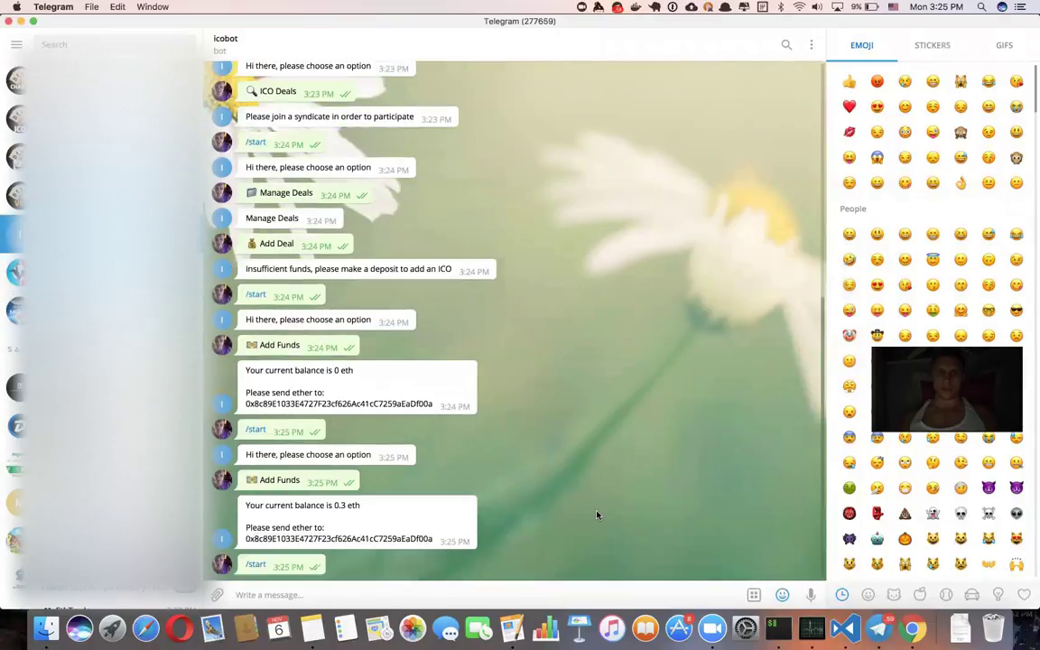
{"action": "left_click", "coordinate": [709, 598]}
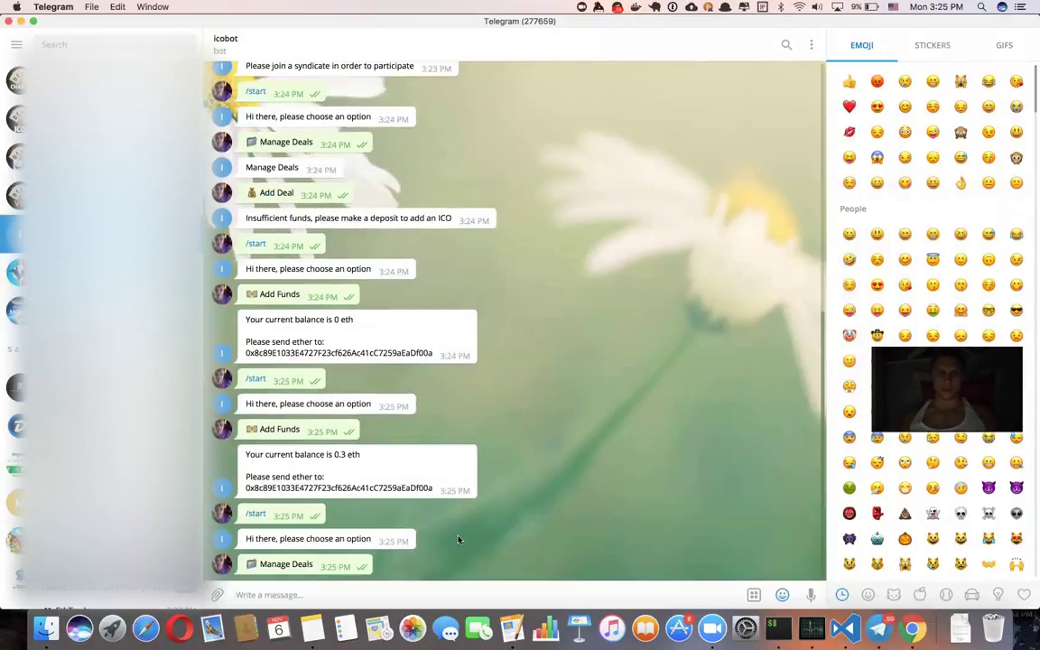
{"action": "left_click", "coordinate": [583, 594]}
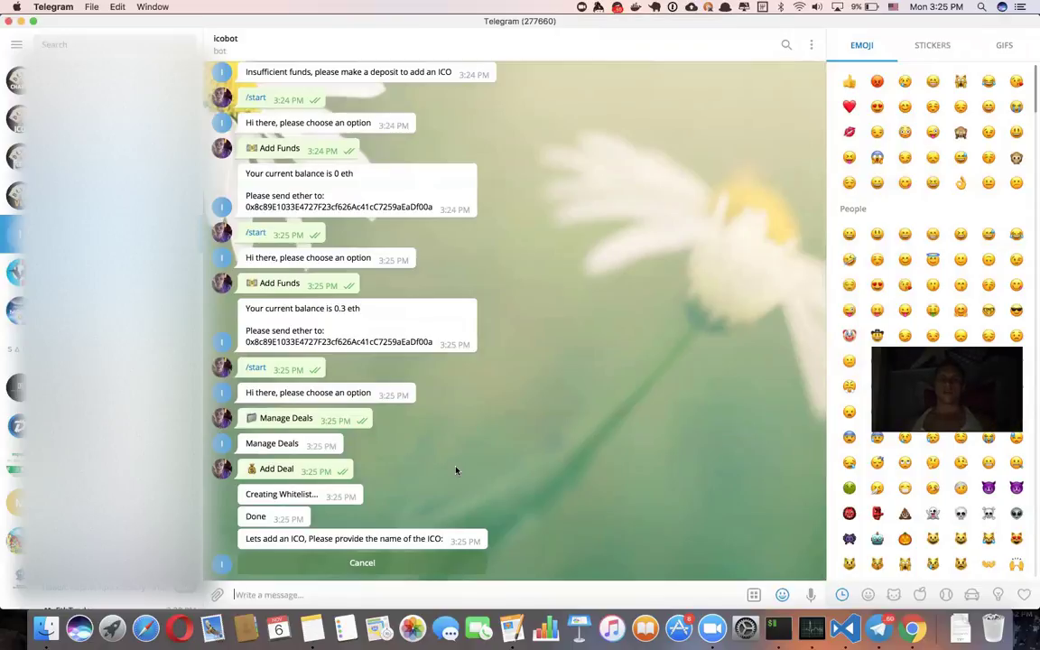
Copy the bot's ether deposit address, switch to Chrome, and look it up on the Kovan Etherscan site
{"action": "double_click", "coordinate": [404, 344]}
{"action": "key", "text": "super+c"}
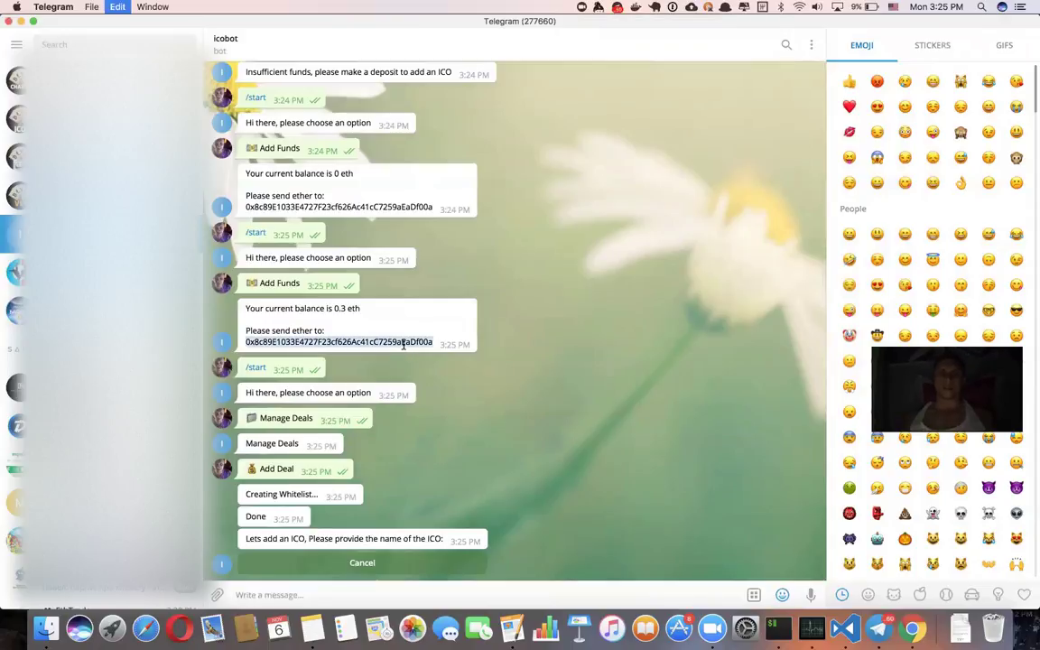
{"action": "key", "text": "super+Tab"}
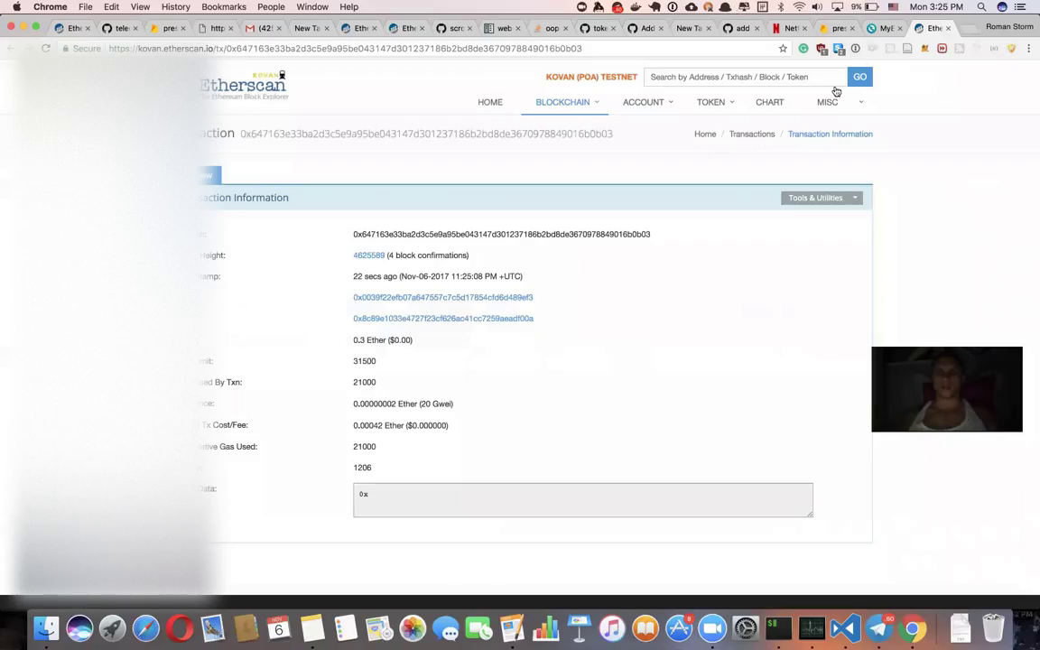
{"action": "left_click", "coordinate": [766, 77]}
{"action": "key", "text": "super+v"}
{"action": "key", "text": "Return"}
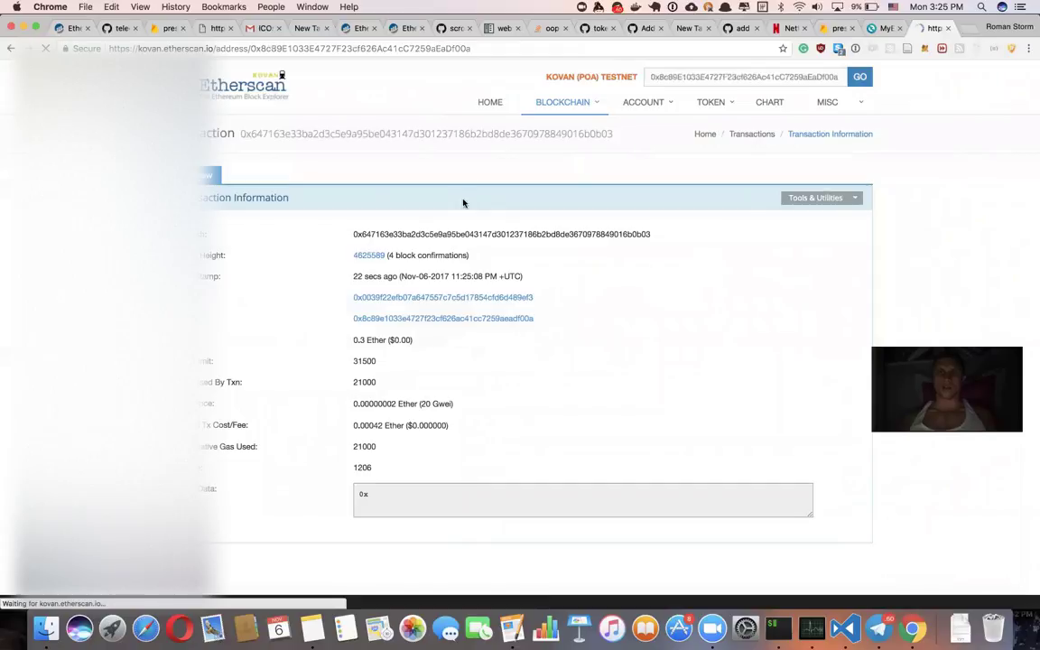
Open the Whitelist contract created by the bot's address and examine its readable values and source code
{"action": "left_click", "coordinate": [226, 335]}
{"action": "left_click", "coordinate": [437, 322]}
{"action": "left_click", "coordinate": [377, 256]}
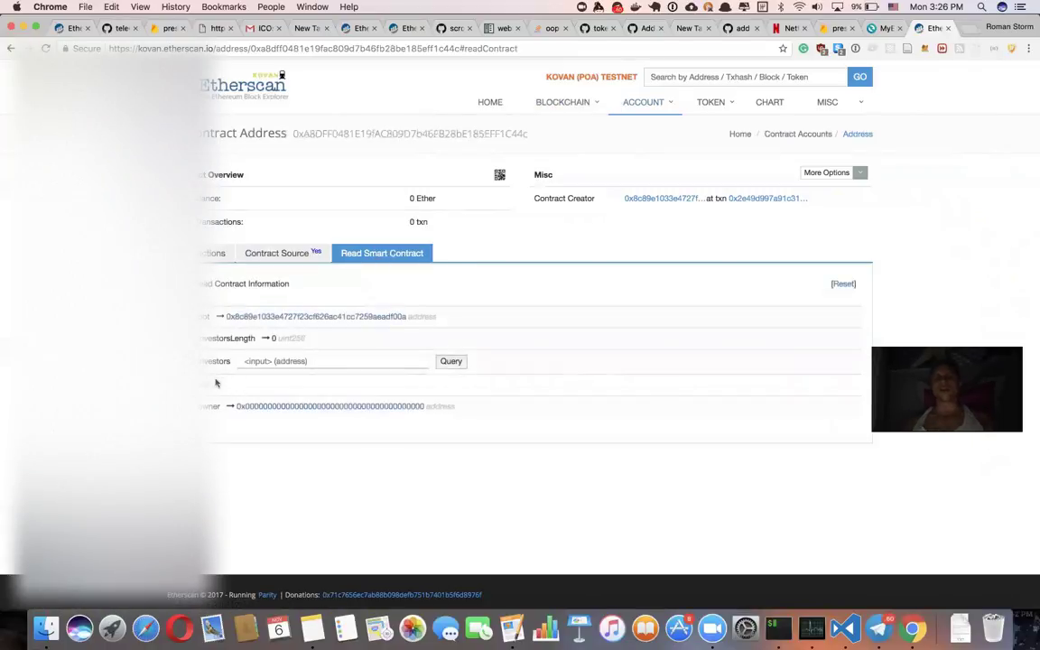
{"action": "left_click", "coordinate": [267, 254]}
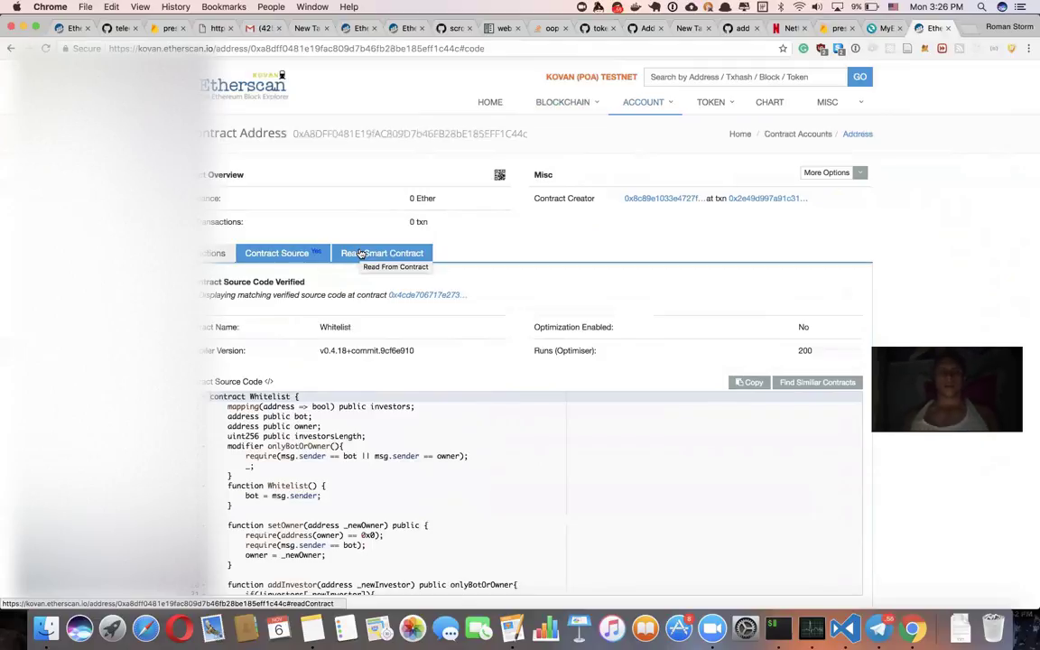
Switch to Telegram and give the new ICO the name STATUS
{"action": "key", "text": "super+Tab"}
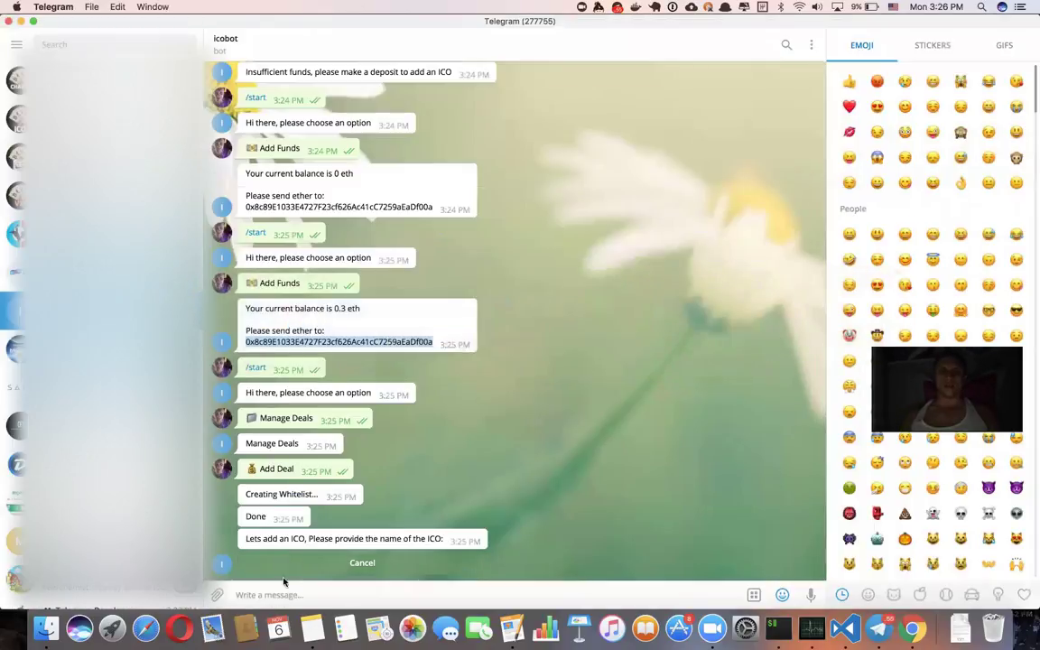
{"action": "left_click", "coordinate": [276, 594]}
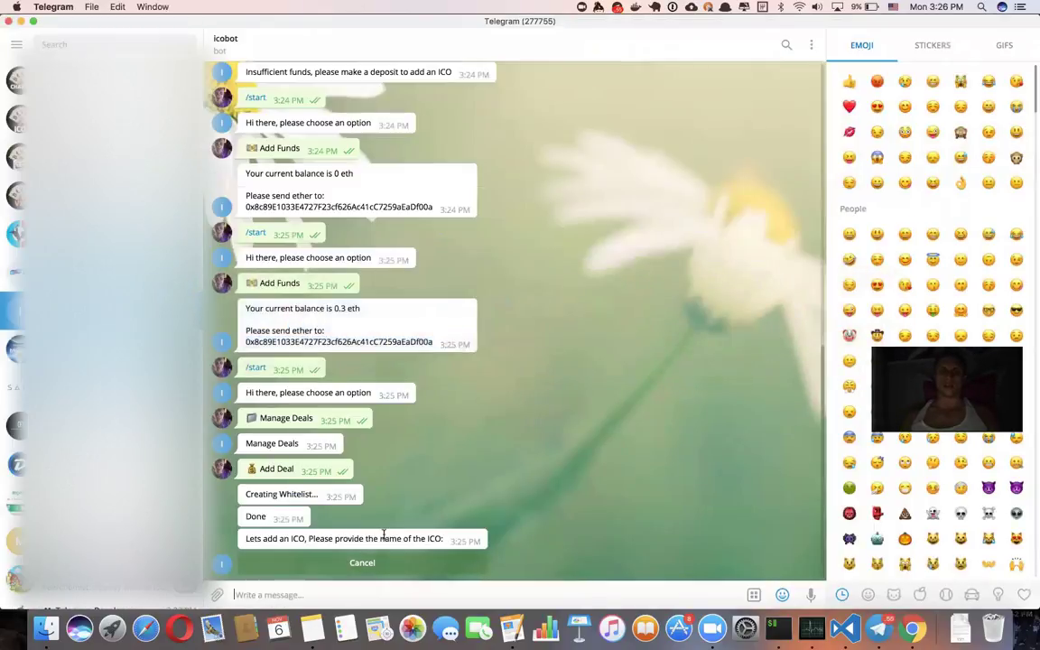
{"action": "type", "text": "STATUS"}
{"action": "key", "text": "Return"}
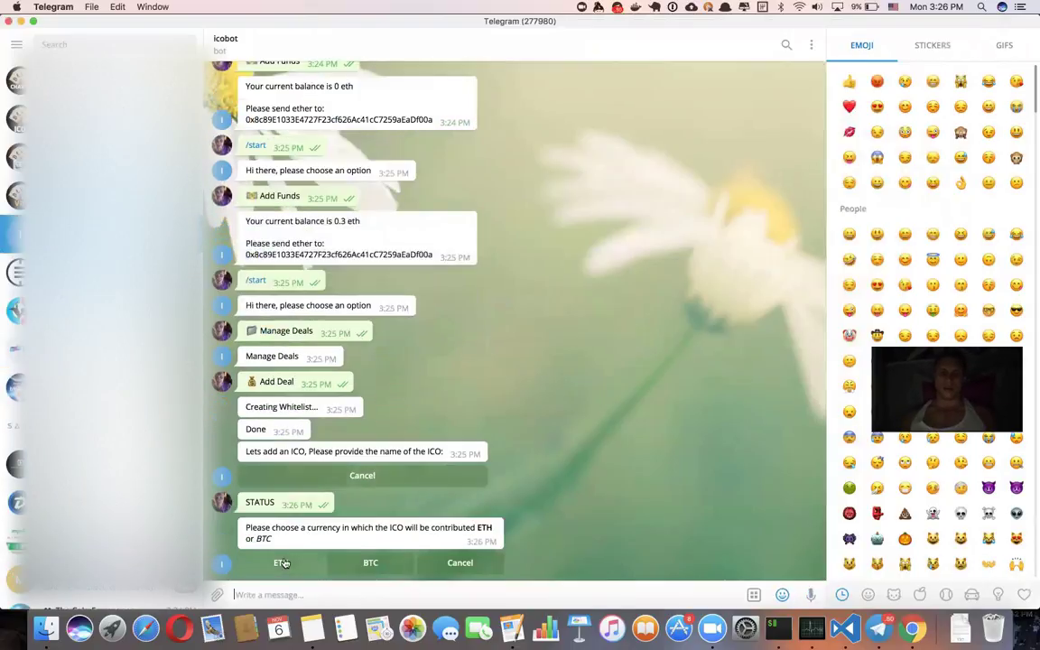
Choose ETH as the ICO's contribution currency and set its max cap to 120
{"action": "left_click", "coordinate": [282, 563]}
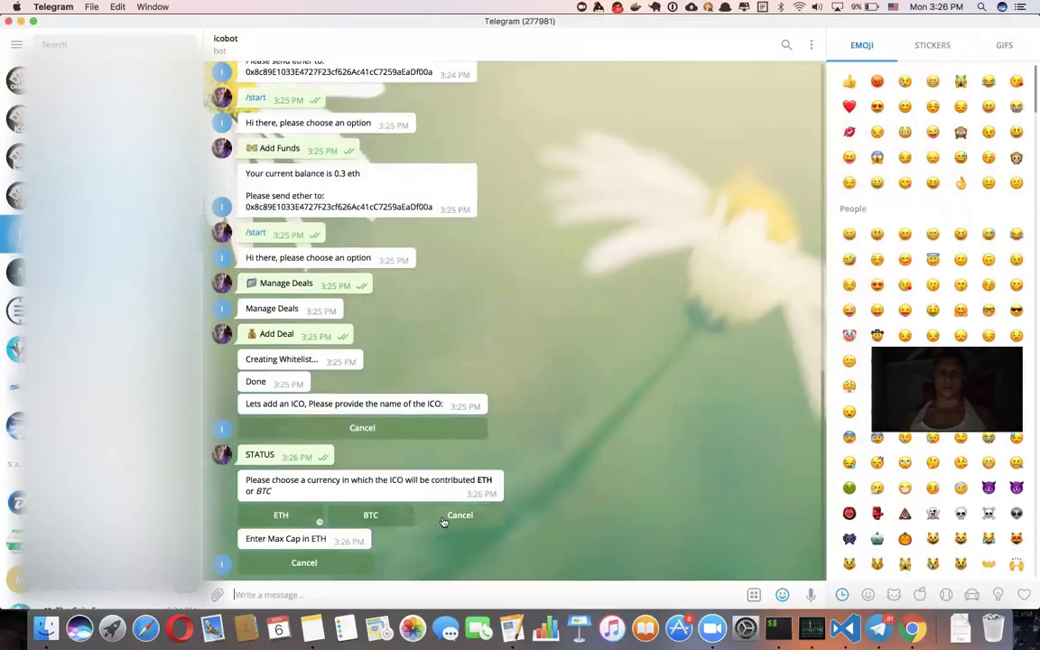
{"action": "type", "text": "120"}
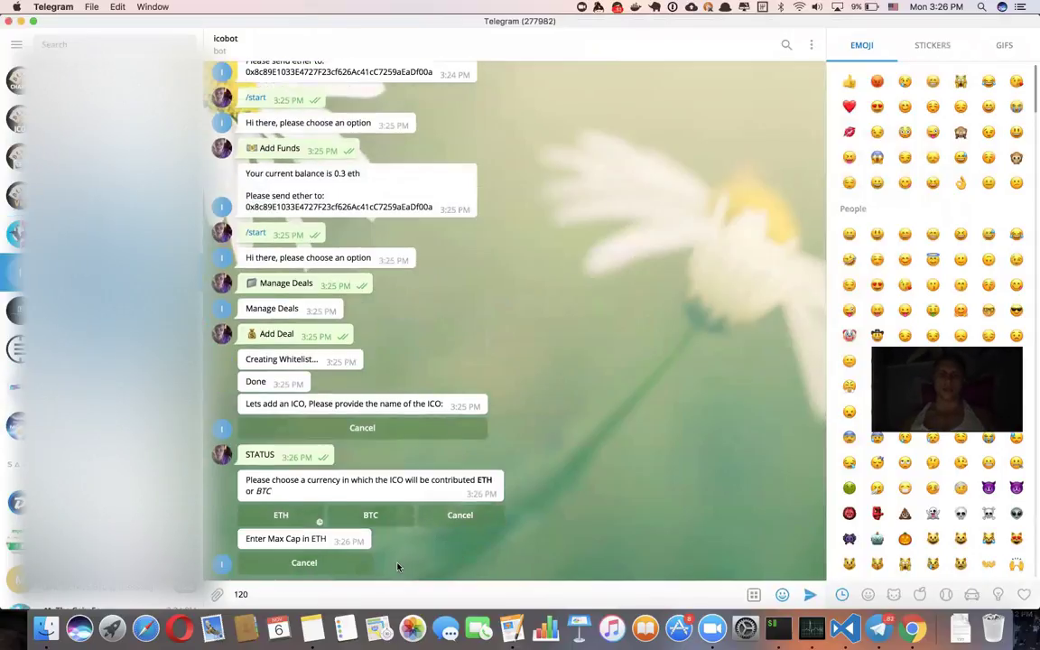
{"action": "key", "text": "Return"}
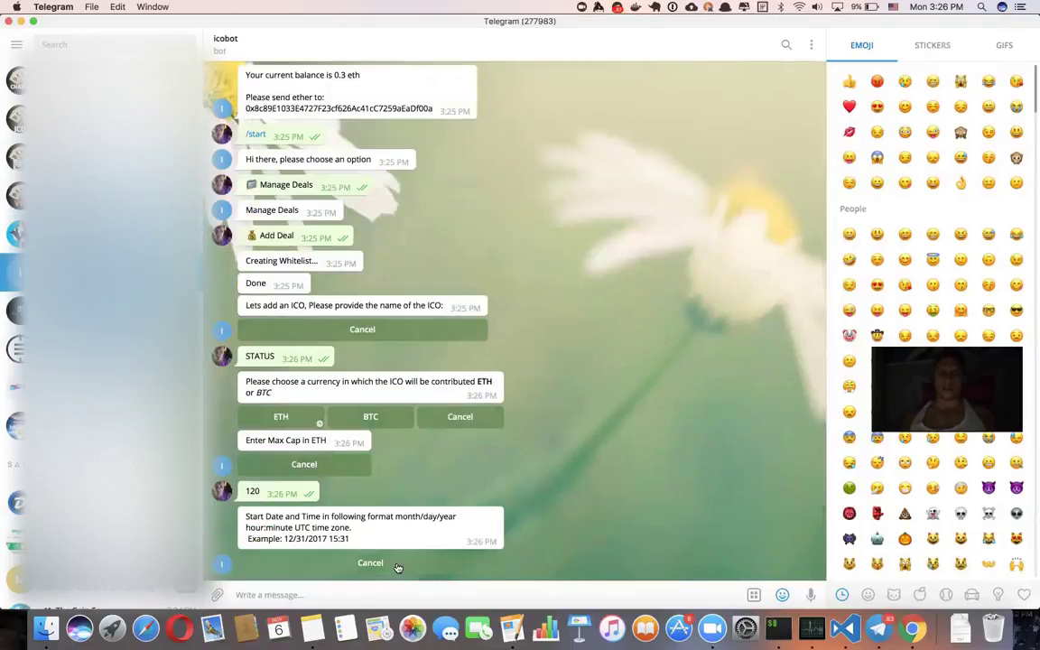
Check the current date and send 11/06/2017 as the ICO's start date
{"action": "left_click", "coordinate": [935, 7]}
{"action": "left_click", "coordinate": [606, 260]}
{"action": "type", "text": "11/06/2017"}
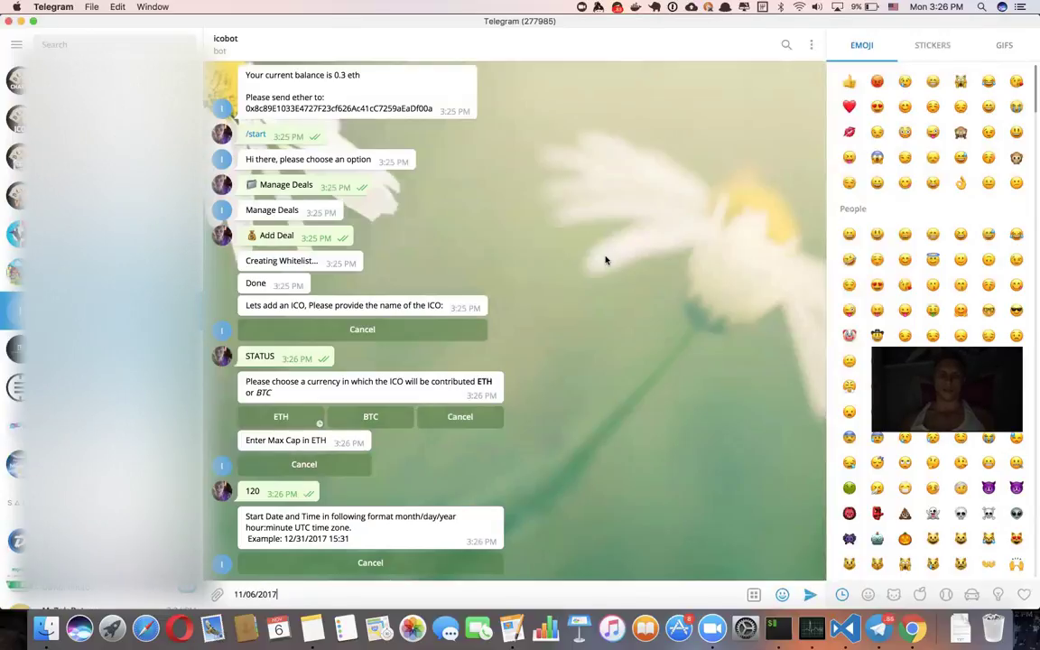
{"action": "key", "text": "Return"}
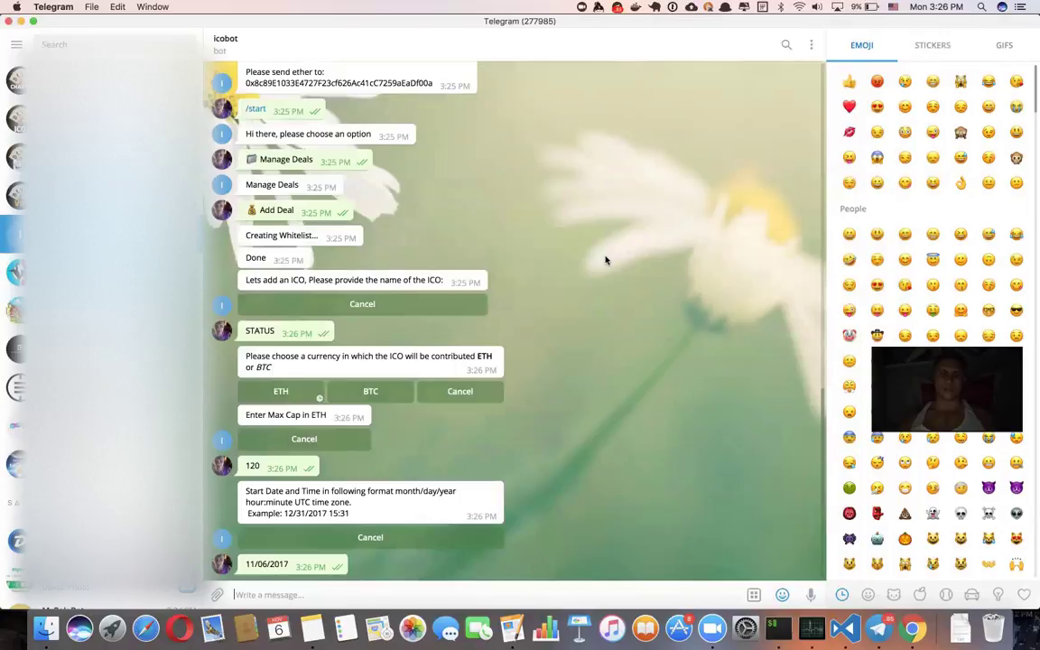
Send 12/06/2017 as the ICO's end date and confirm the deal details to deploy the contract
{"action": "type", "text": "12/06/"}
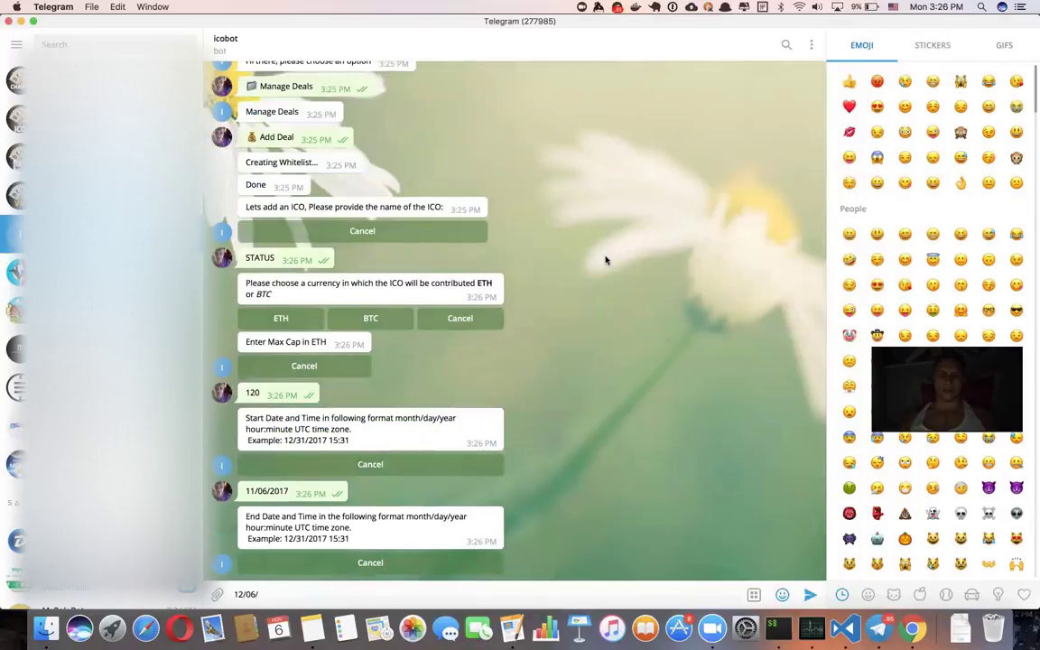
{"action": "type", "text": "2017"}
{"action": "key", "text": "Return"}
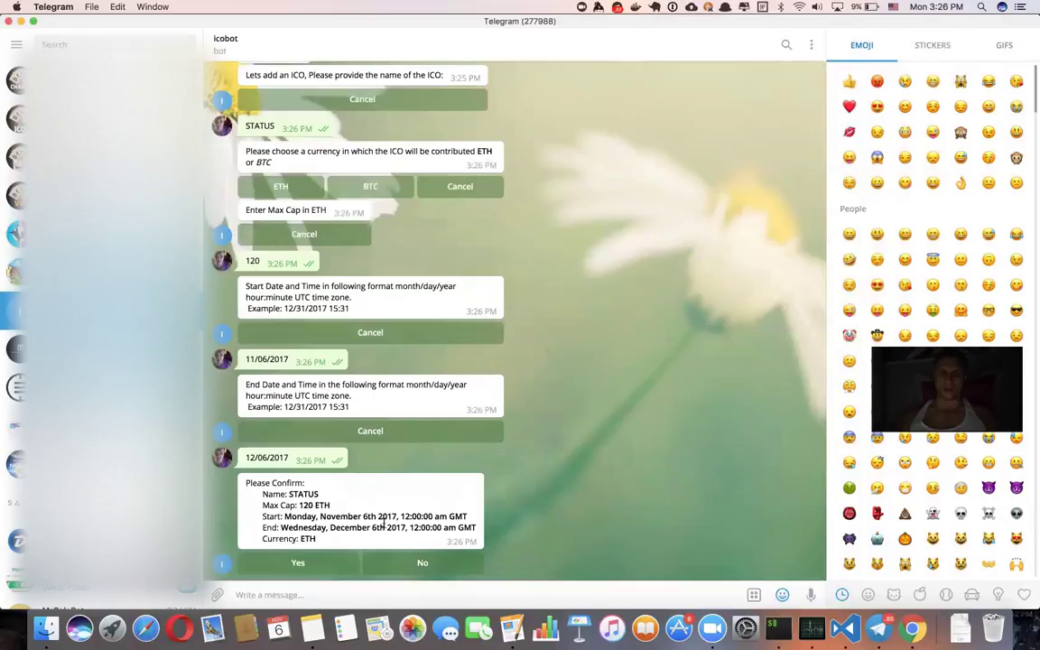
{"action": "left_click", "coordinate": [297, 564]}
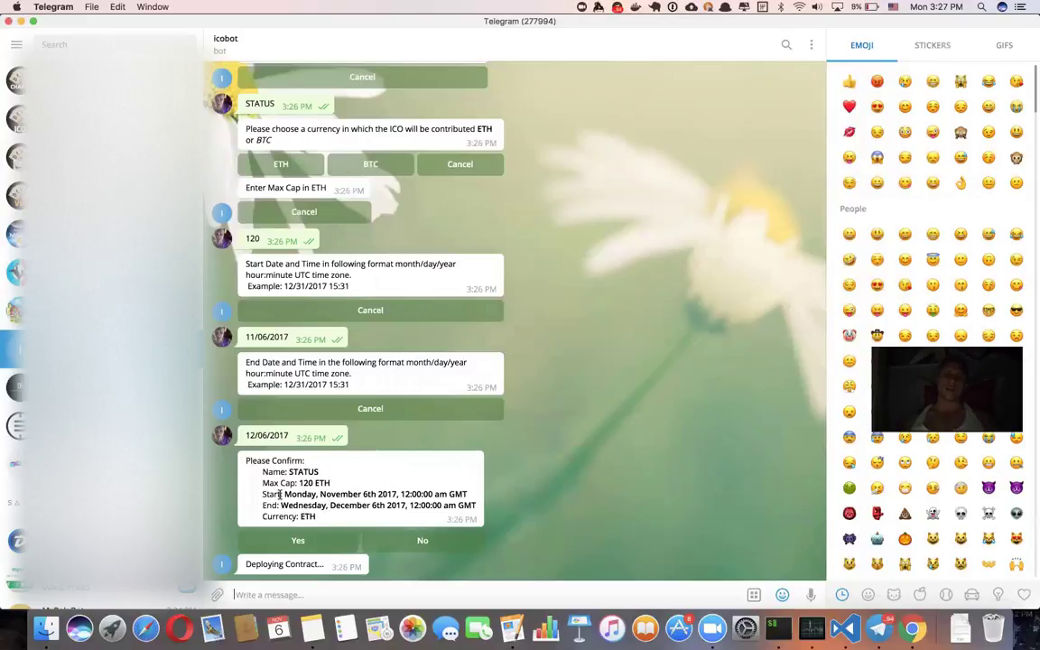
{"action": "mouse_move", "coordinate": [281, 494]}
{"action": "left_mouse_down"}
{"action": "mouse_move", "coordinate": [396, 495]}
{"action": "mouse_move", "coordinate": [274, 495]}
{"action": "mouse_move", "coordinate": [307, 505]}
{"action": "mouse_move", "coordinate": [284, 506]}
{"action": "left_mouse_up"}
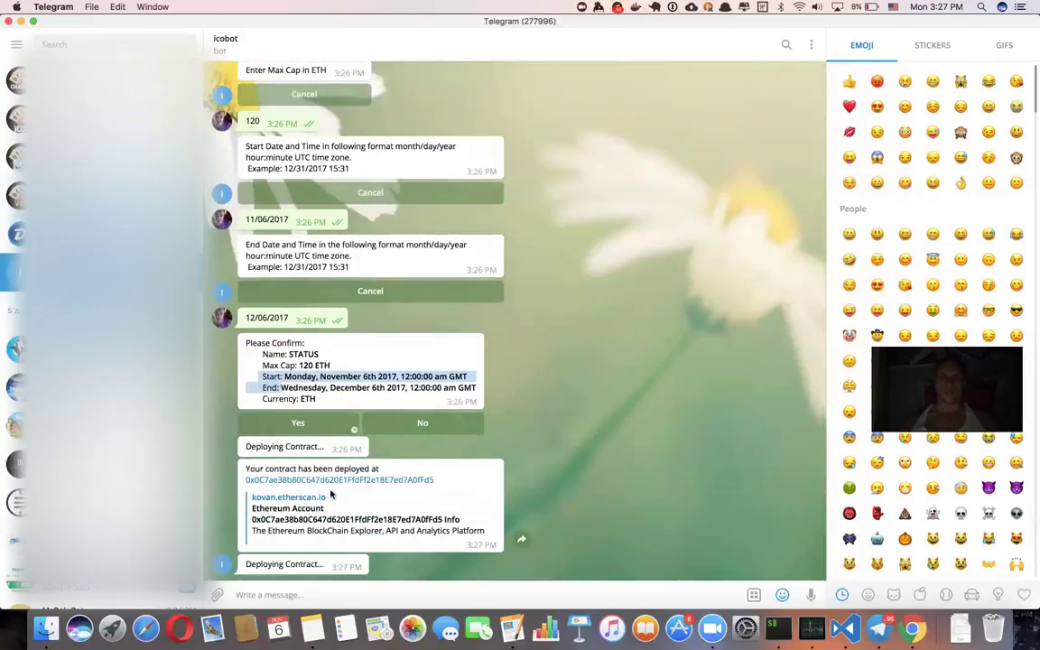
Open the deployed deal contract on Etherscan and examine its readable values, including endTime
{"action": "left_click", "coordinate": [318, 481]}
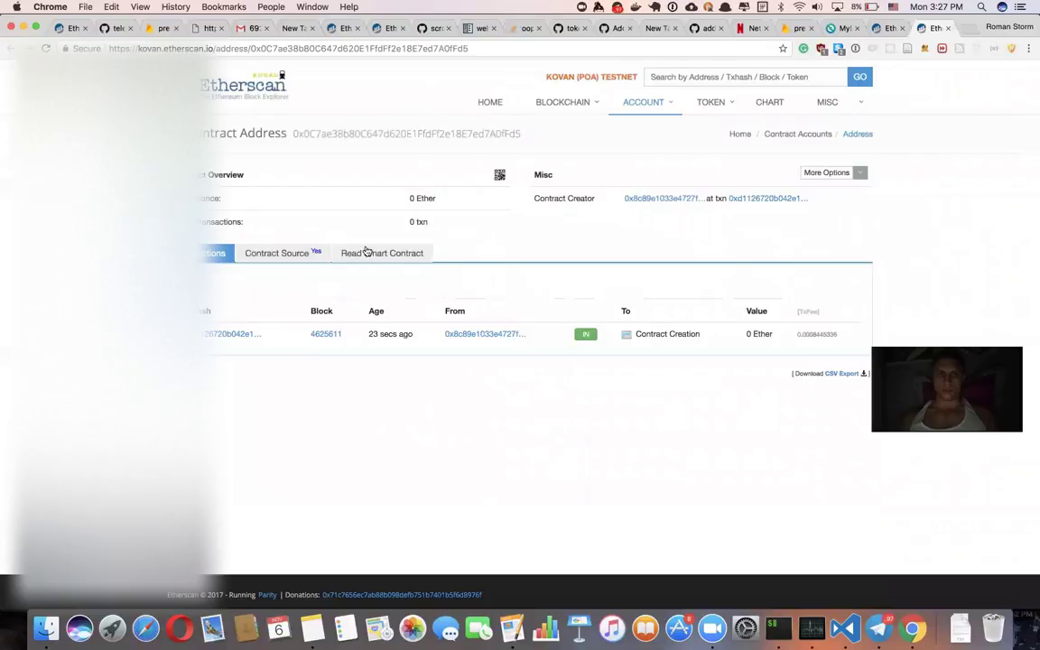
{"action": "left_click", "coordinate": [369, 253]}
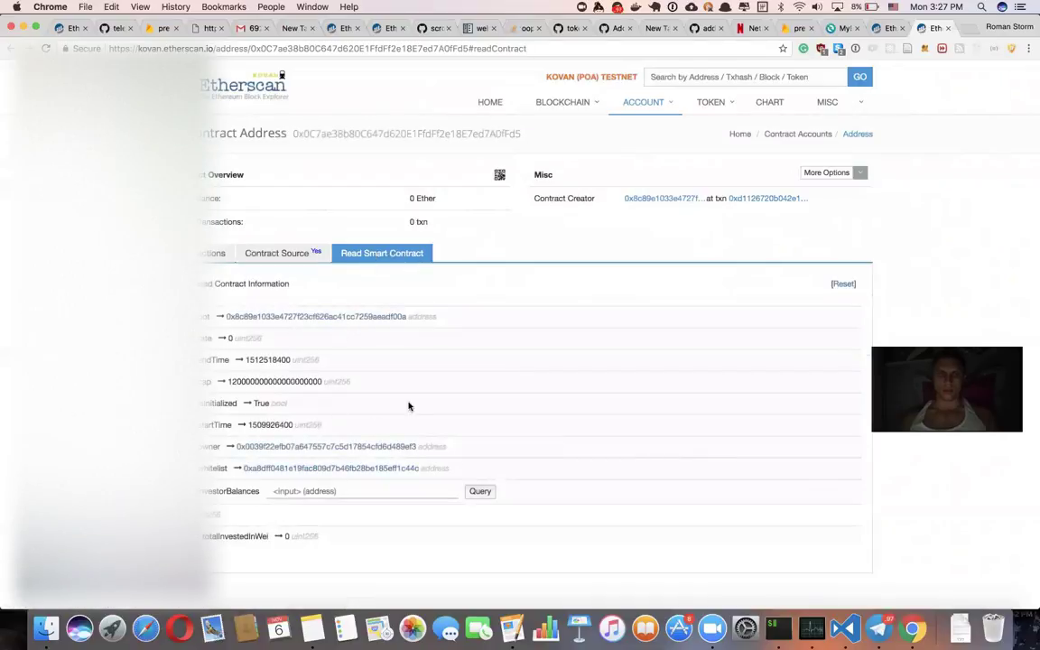
{"action": "scroll", "coordinate": [397, 370], "scroll_direction": "down", "scroll_amount": 2}
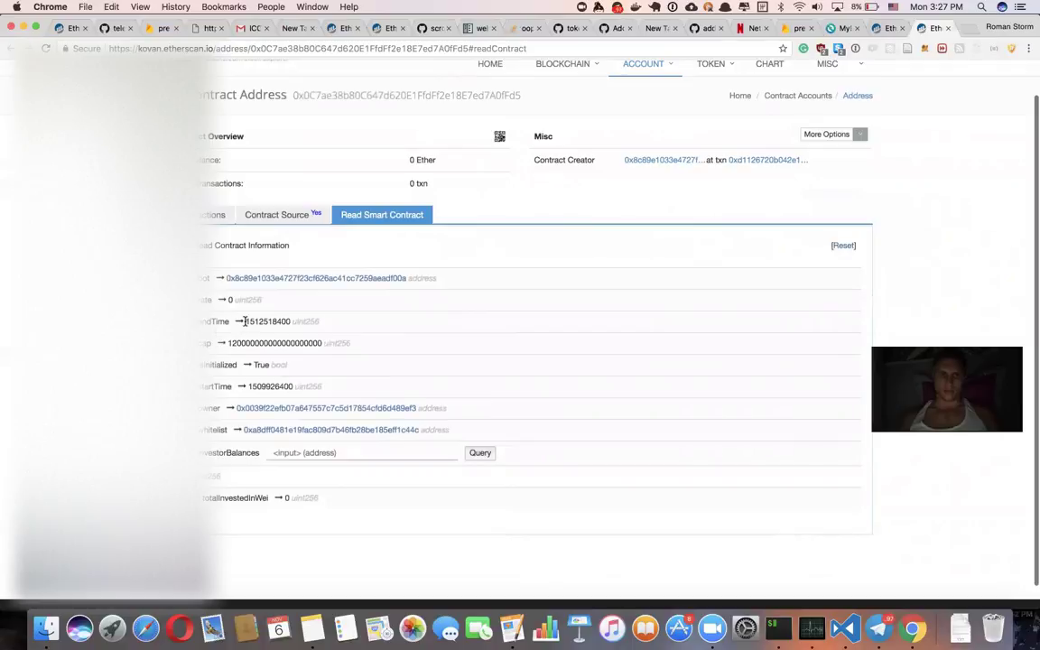
{"action": "double_click", "coordinate": [267, 321]}
Follow the deal contract's whitelist address and check the investorsLength value among its readable contract data
{"action": "left_click", "coordinate": [275, 430]}
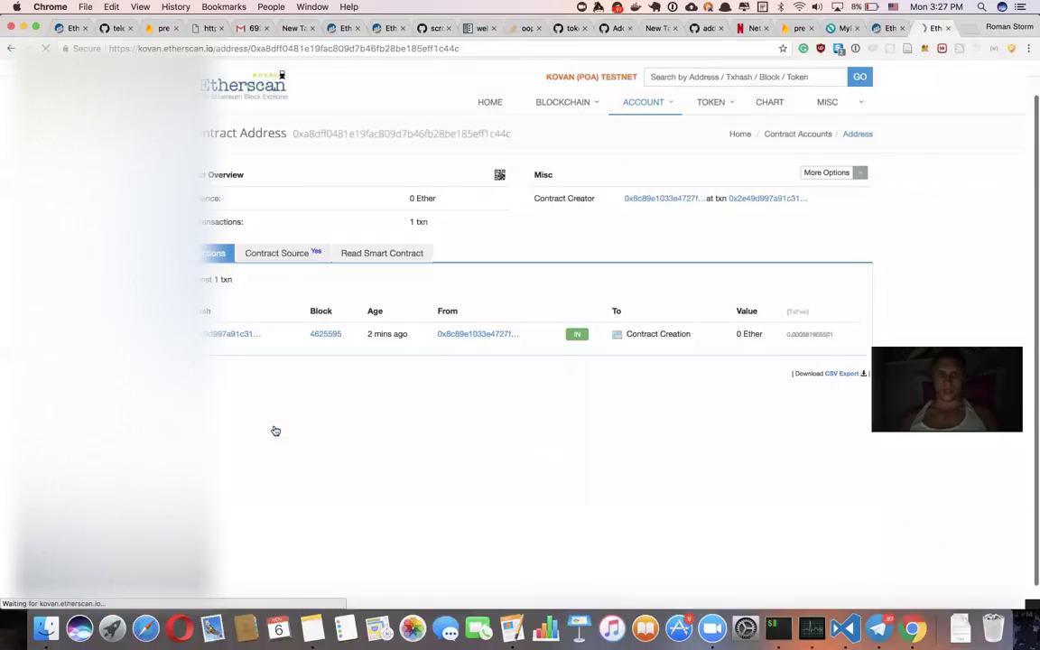
{"action": "left_click", "coordinate": [352, 254]}
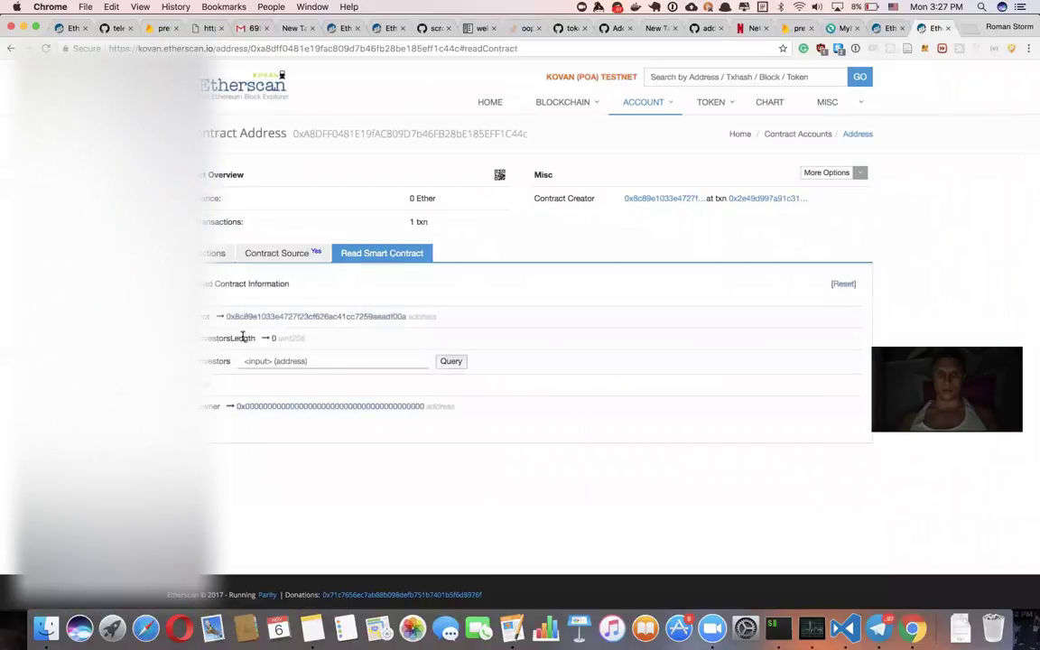
{"action": "double_click", "coordinate": [220, 337]}
{"action": "left_click", "coordinate": [273, 337]}
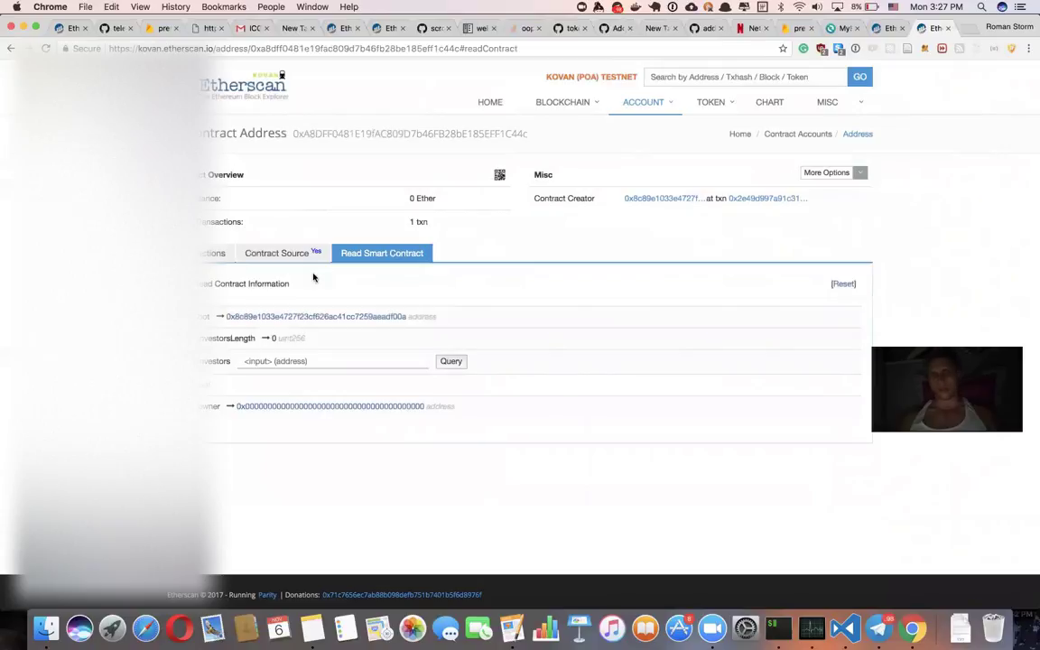
Switch to Telegram, restart icobot with /start, and request the ICO Deals
{"action": "key", "text": "super+Tab"}
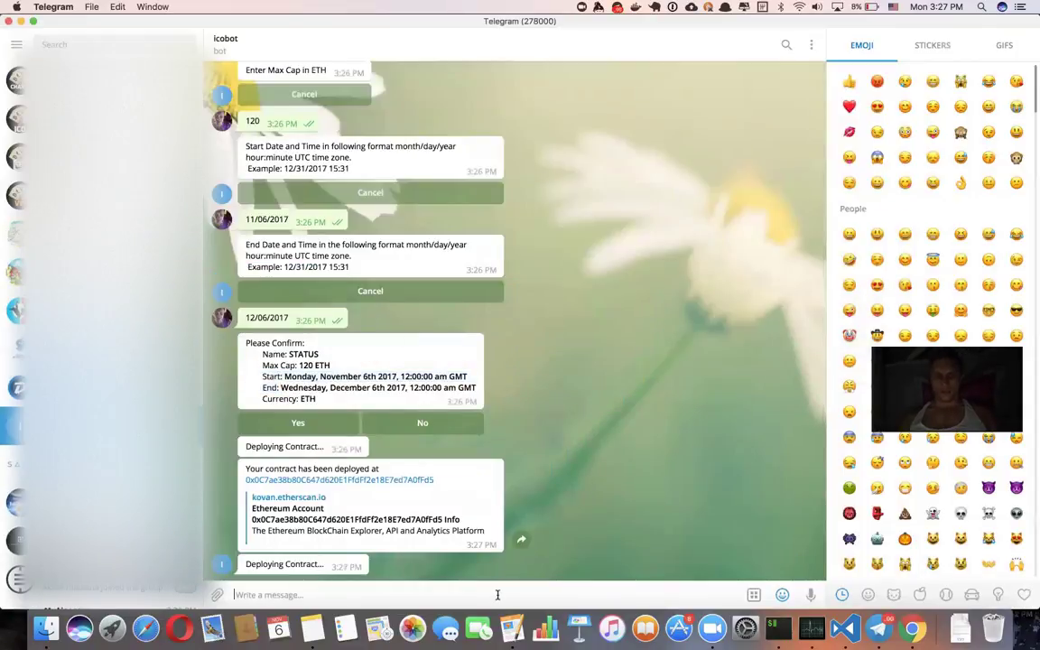
{"action": "type", "text": "/start"}
{"action": "key", "text": "Return"}
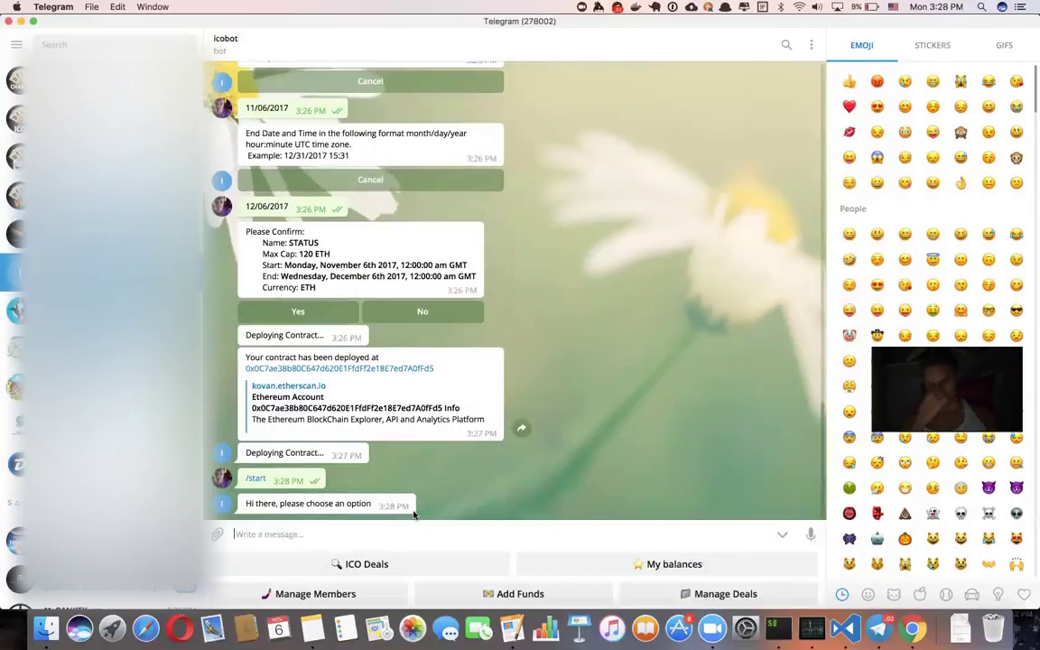
{"action": "left_click", "coordinate": [386, 564]}
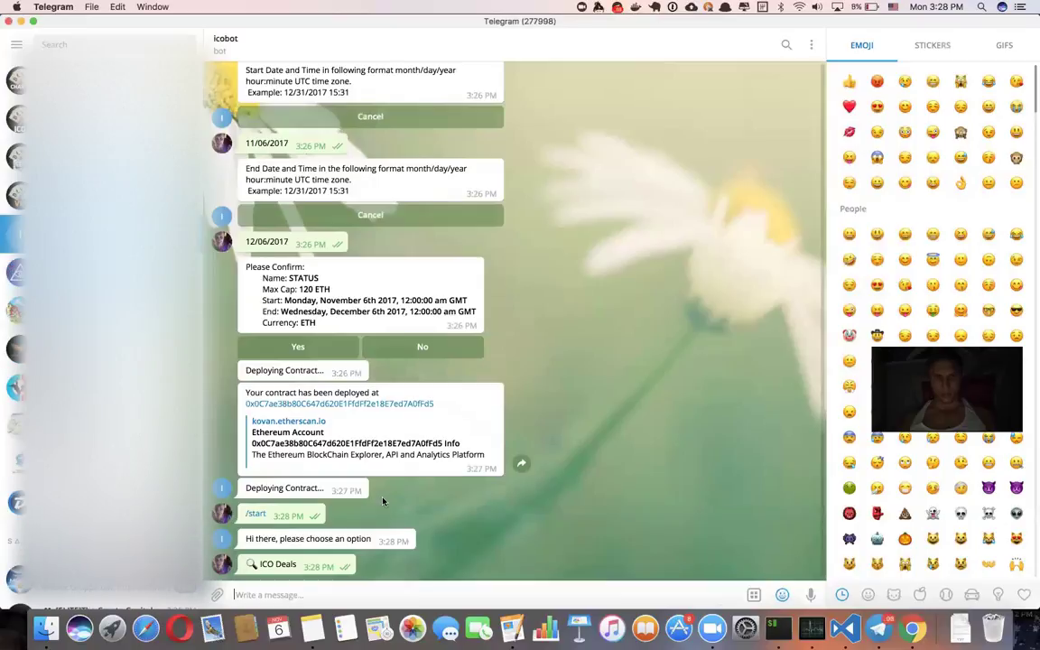
Switch to Chrome, return to the deal contract's Etherscan page, and select its contract address
{"action": "key", "text": "super+Tab"}
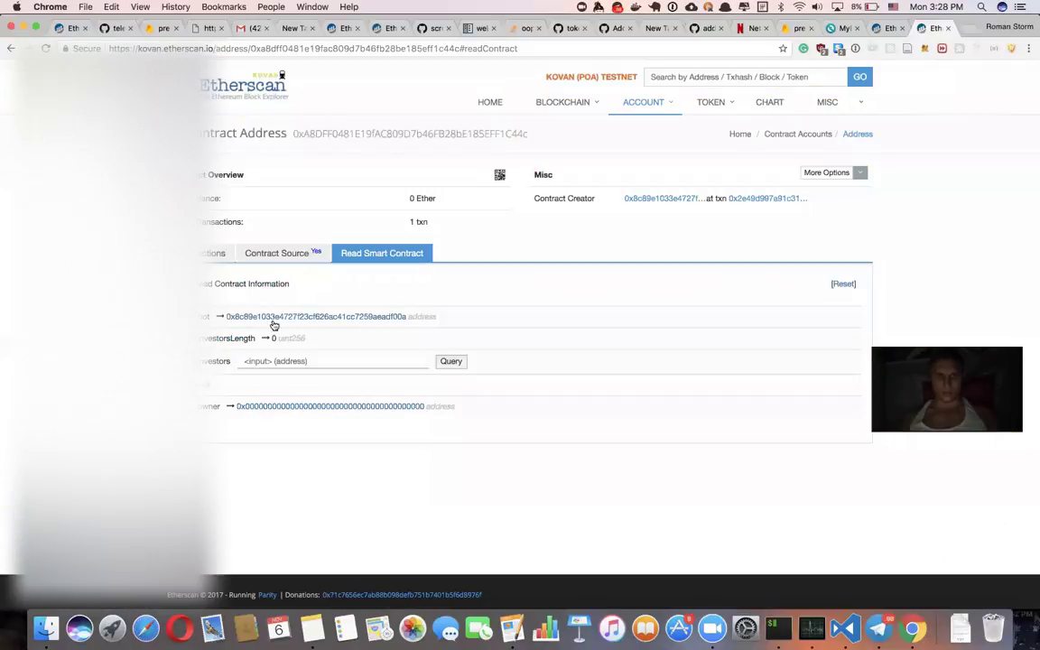
{"action": "left_click", "coordinate": [11, 49]}
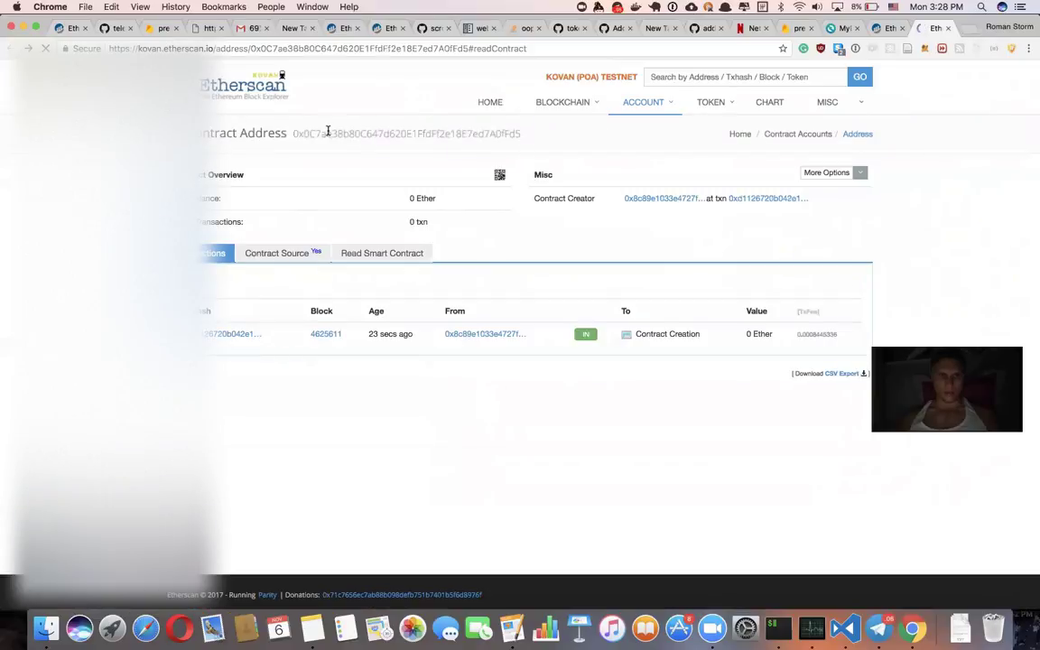
{"action": "double_click", "coordinate": [365, 133]}
Switch to Telegram, restart icobot with /start, and open the Manage Deals options
{"action": "key", "text": "super+Tab"}
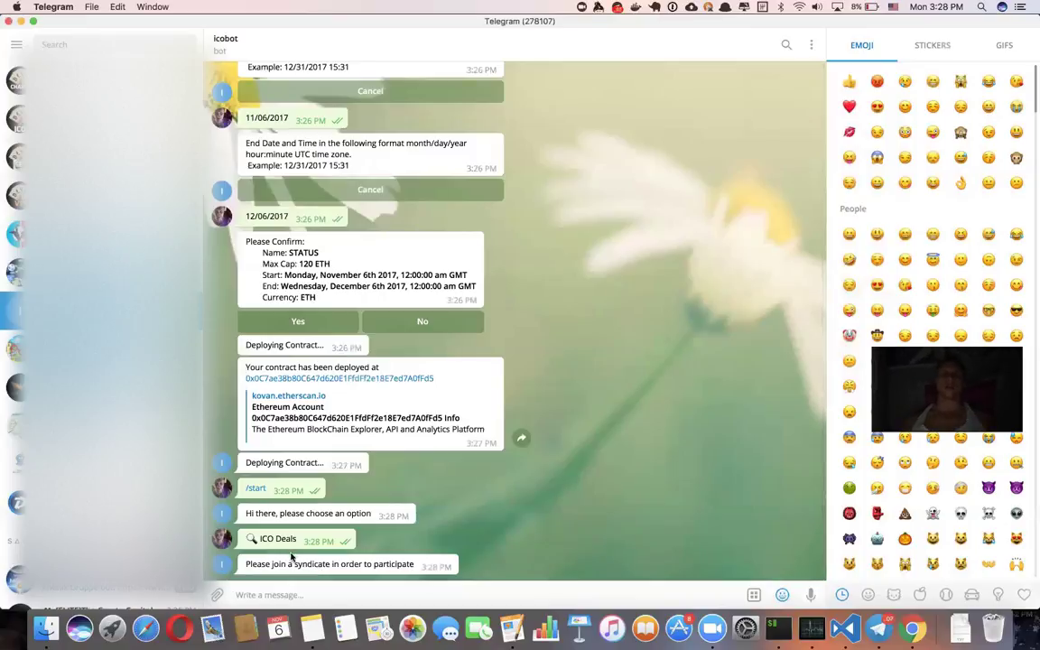
{"action": "type", "text": "/s"}
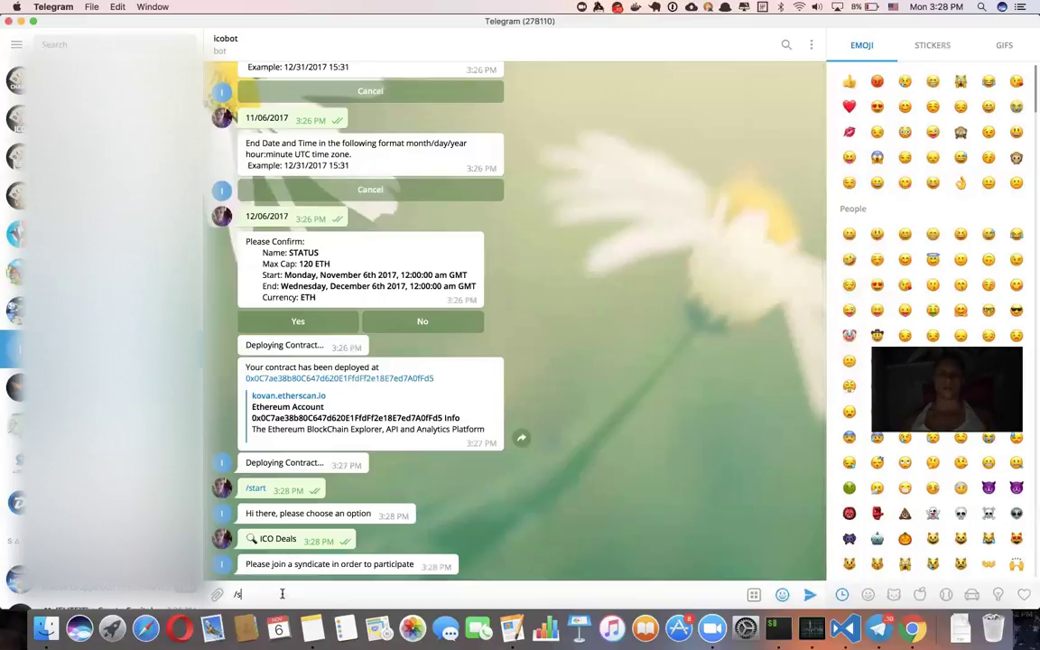
{"action": "key", "text": "Return"}
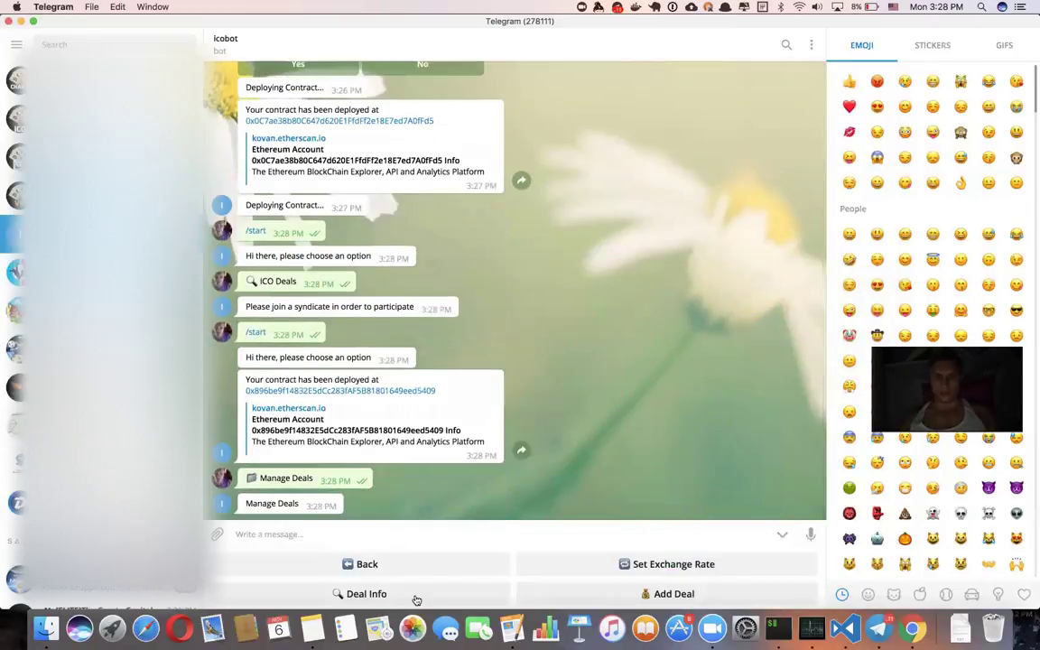
Request the Deal Info for the STATUS deal from icobot
{"action": "left_click", "coordinate": [418, 596]}
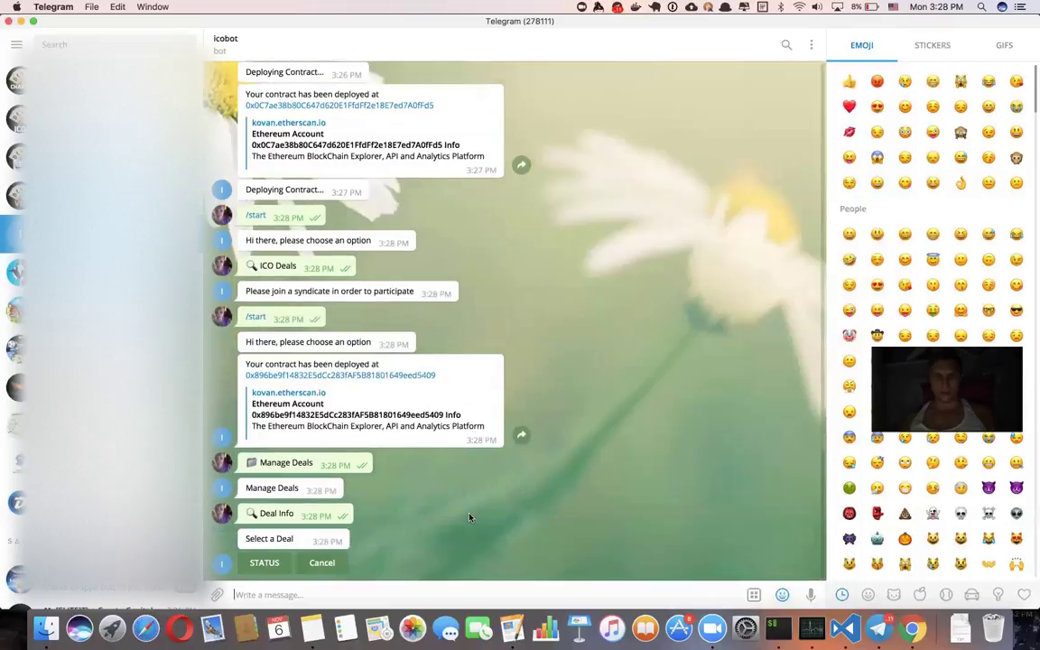
{"action": "left_click", "coordinate": [266, 564]}
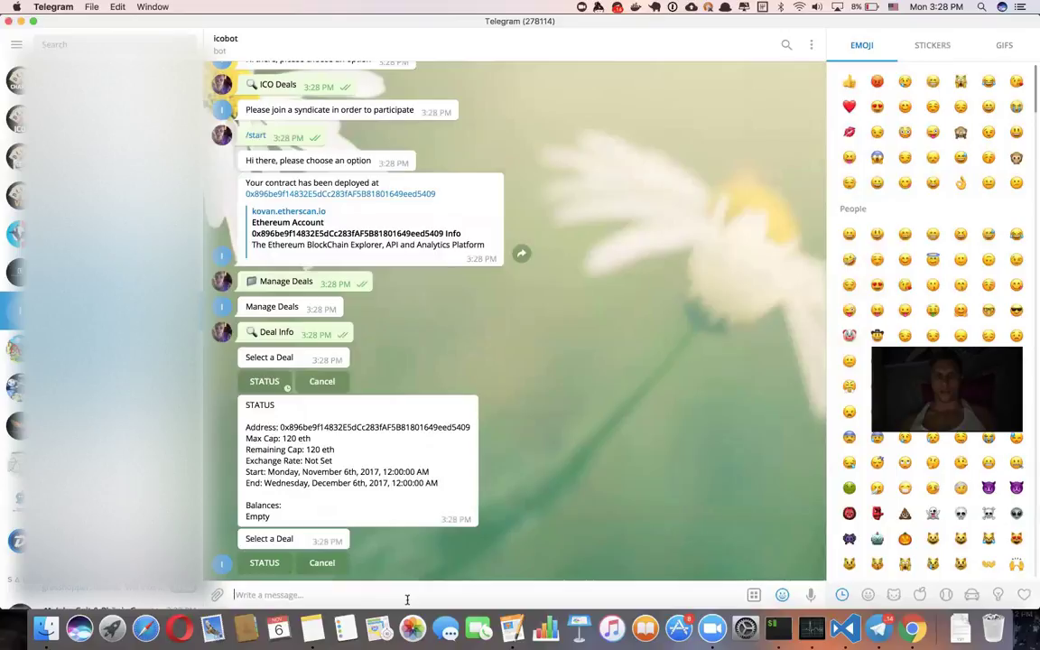
Restart icobot with /start and add a syndicate member through Manage Members, entering the member's Telegram handle
{"action": "type", "text": "/s"}
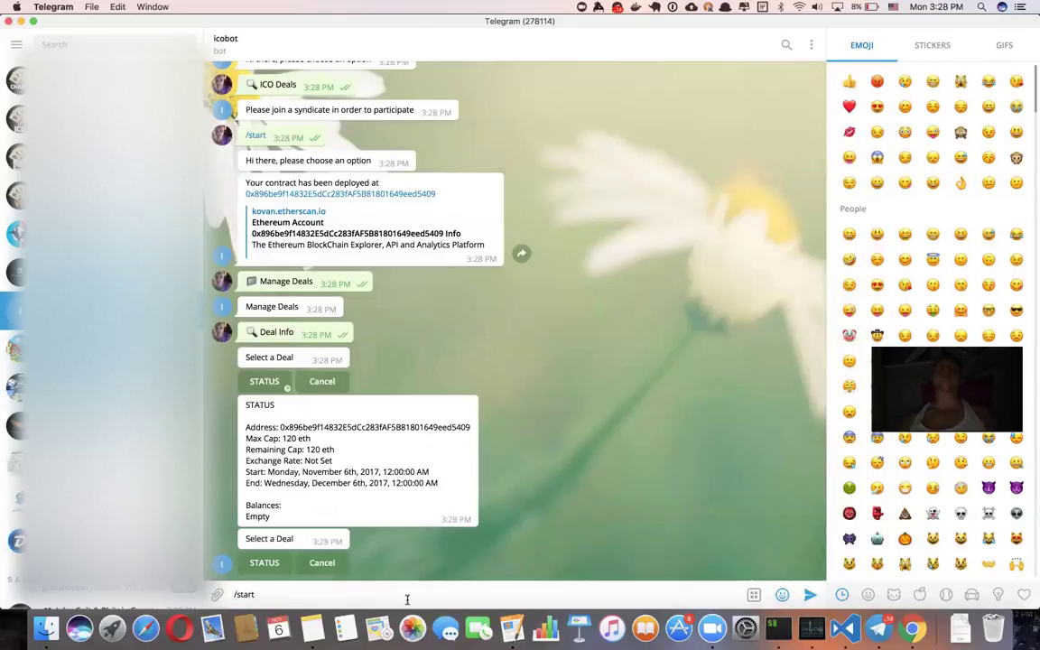
{"action": "type", "text": "tart"}
{"action": "key", "text": "Return"}
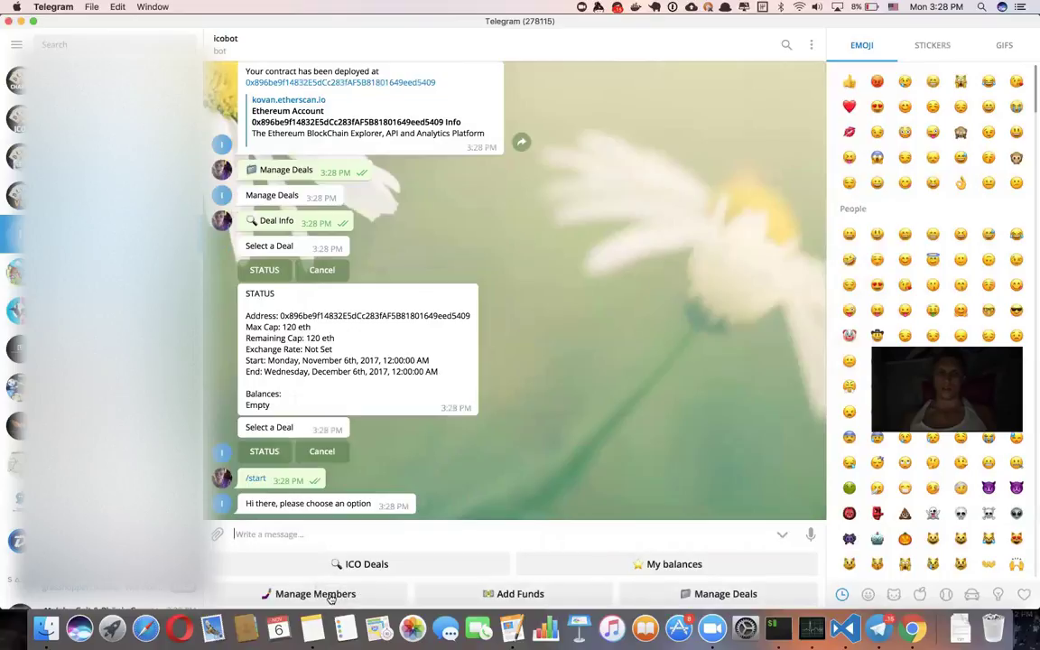
{"action": "left_click", "coordinate": [331, 596]}
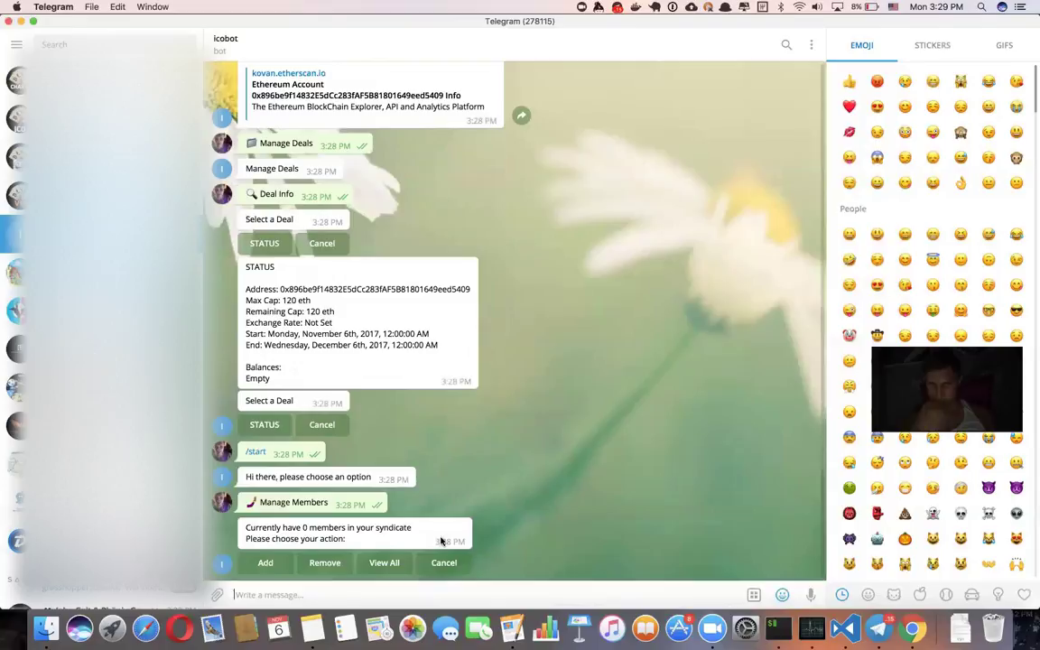
{"action": "left_click", "coordinate": [266, 564]}
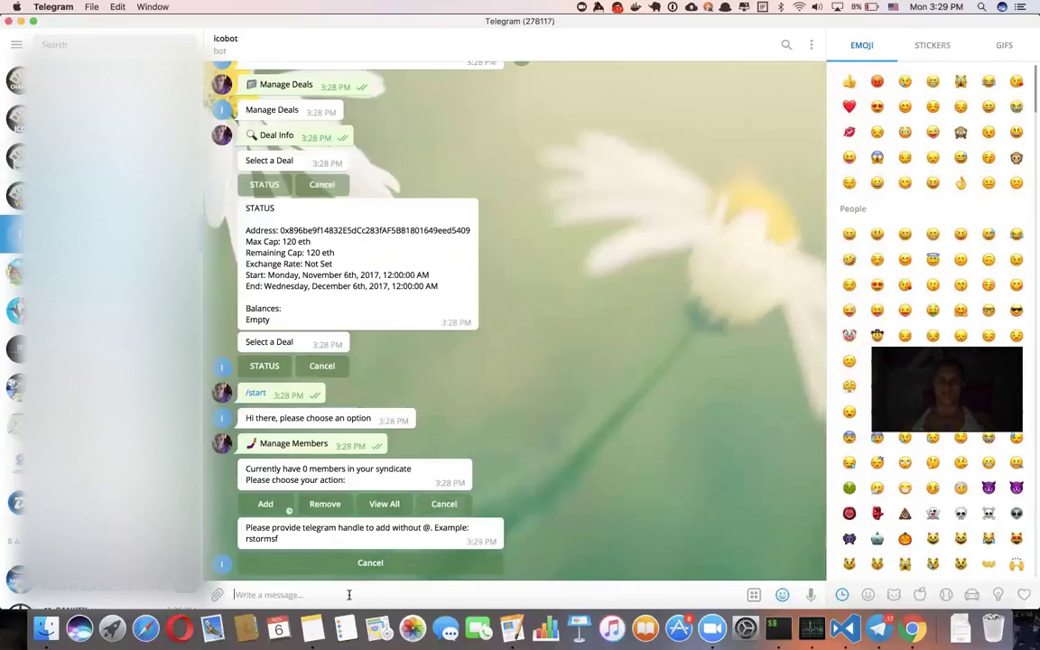
{"action": "type", "text": "rstormsf"}
{"action": "key", "text": "Return"}
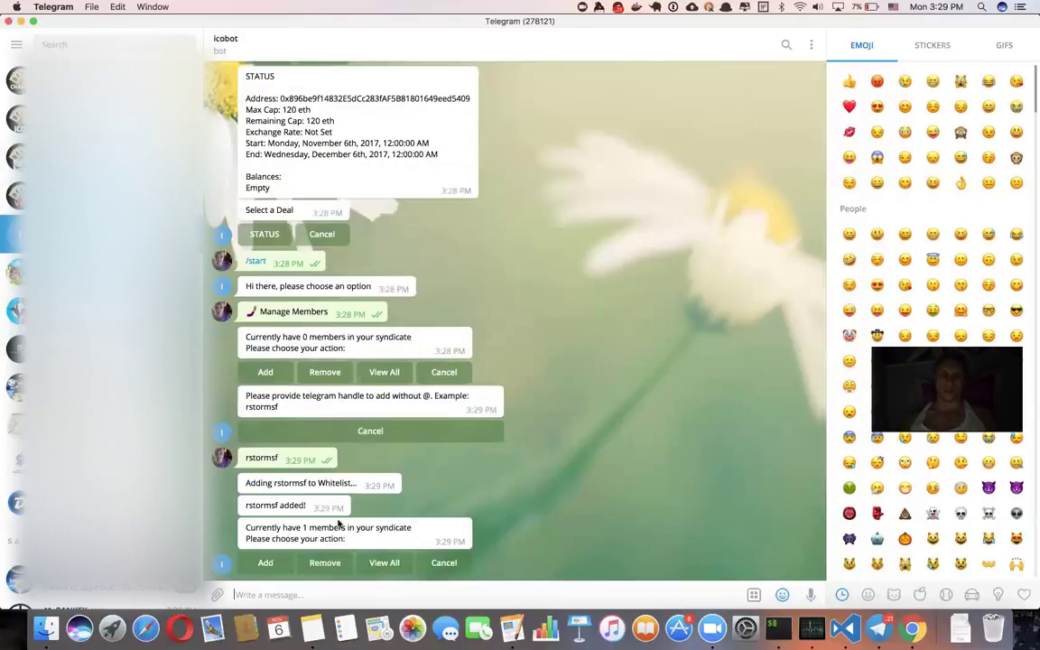
Switch to Chrome, follow the whitelist address in the deal contract's readable data, and check the whitelist contract's investorsLength
{"action": "key", "text": "super+Tab"}
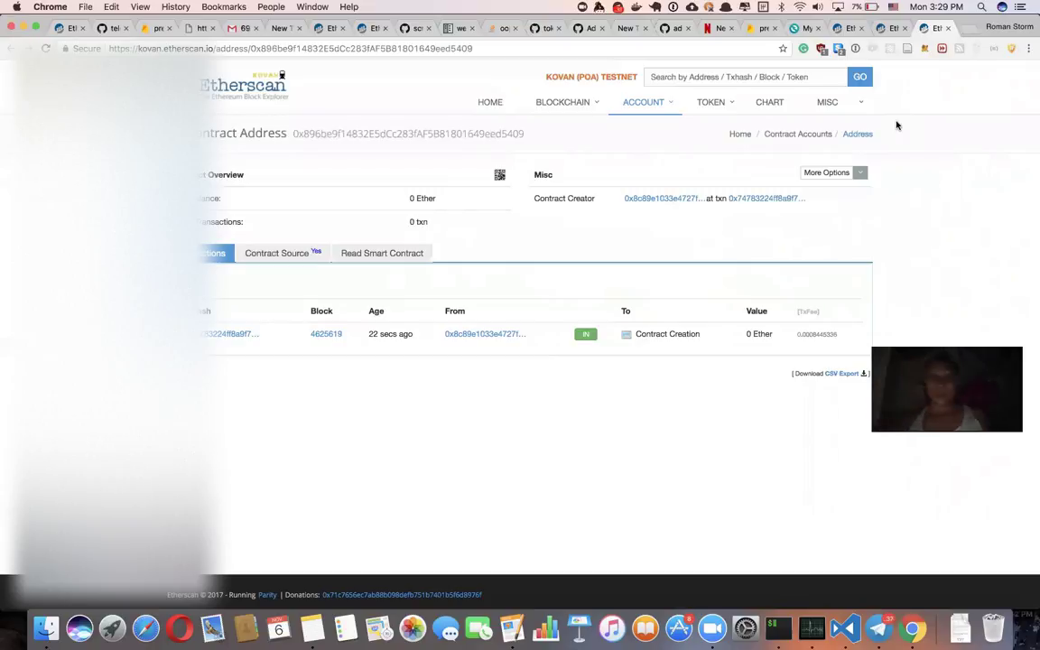
{"action": "left_click", "coordinate": [375, 256]}
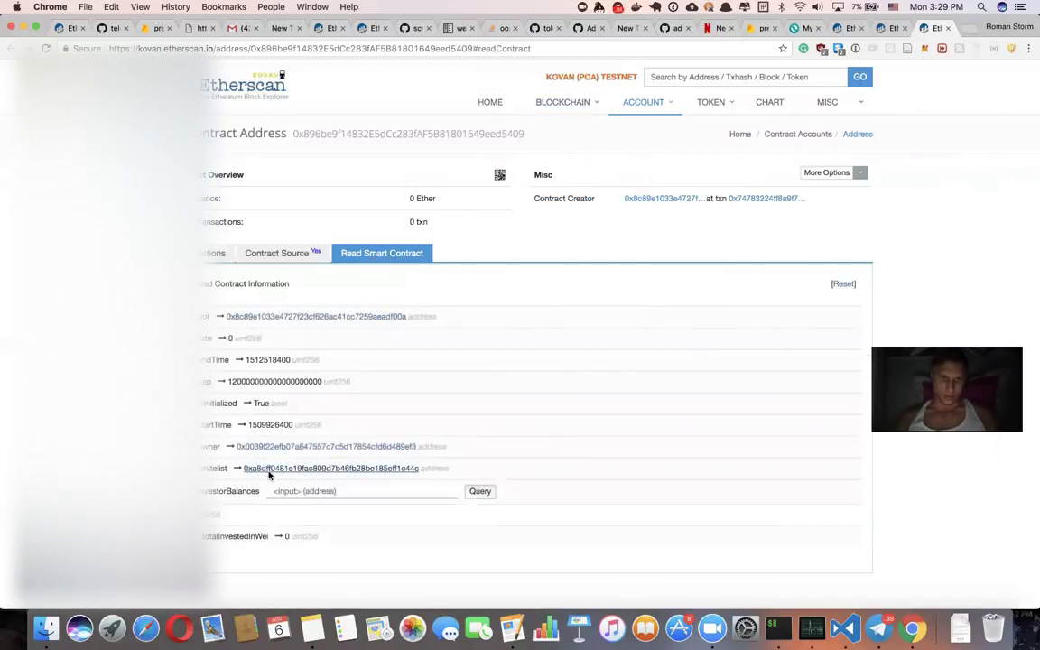
{"action": "left_click", "coordinate": [269, 470]}
{"action": "left_click", "coordinate": [379, 253]}
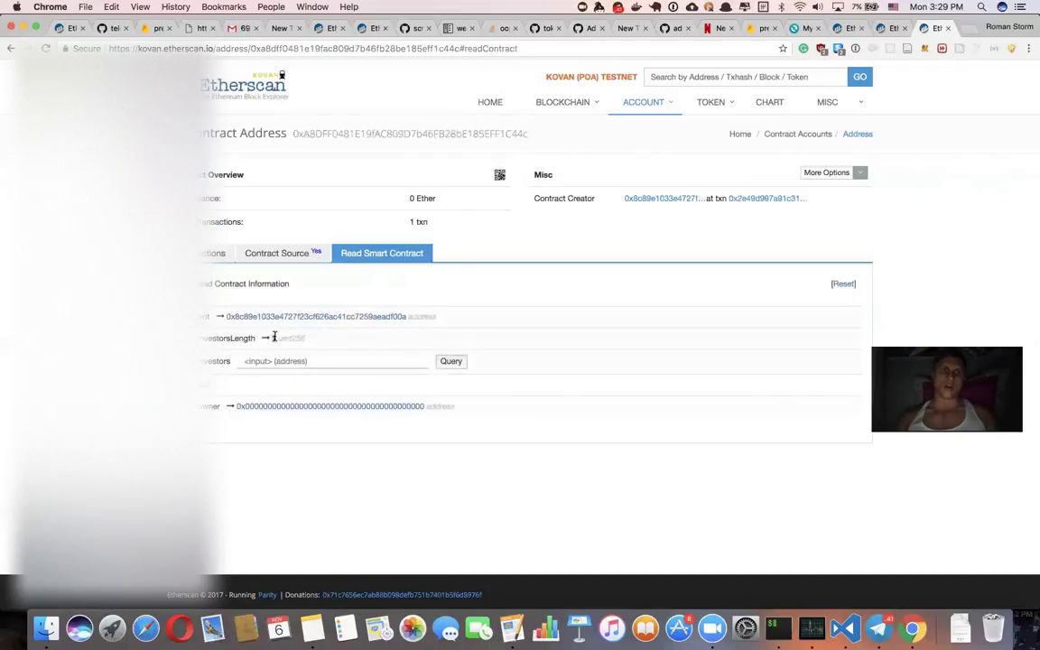
Copy the wallet's account address from MetaMask and query it in the whitelist contract's investors method
{"action": "left_click", "coordinate": [923, 50]}
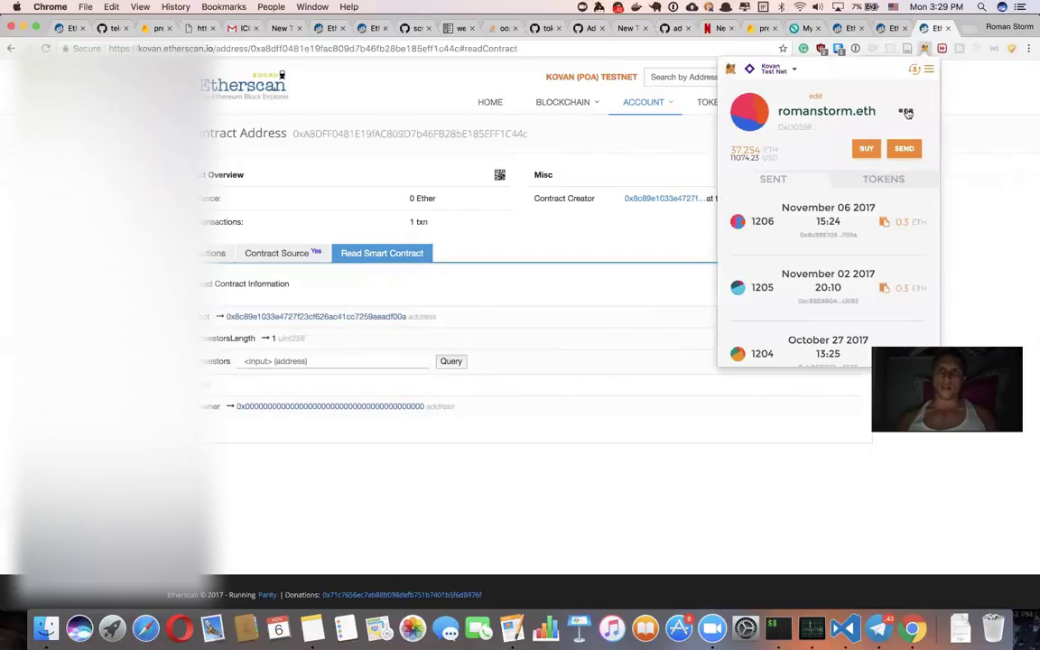
{"action": "left_click", "coordinate": [906, 111]}
{"action": "left_click", "coordinate": [891, 178]}
{"action": "left_click", "coordinate": [353, 363]}
{"action": "key", "text": "cmd+v"}
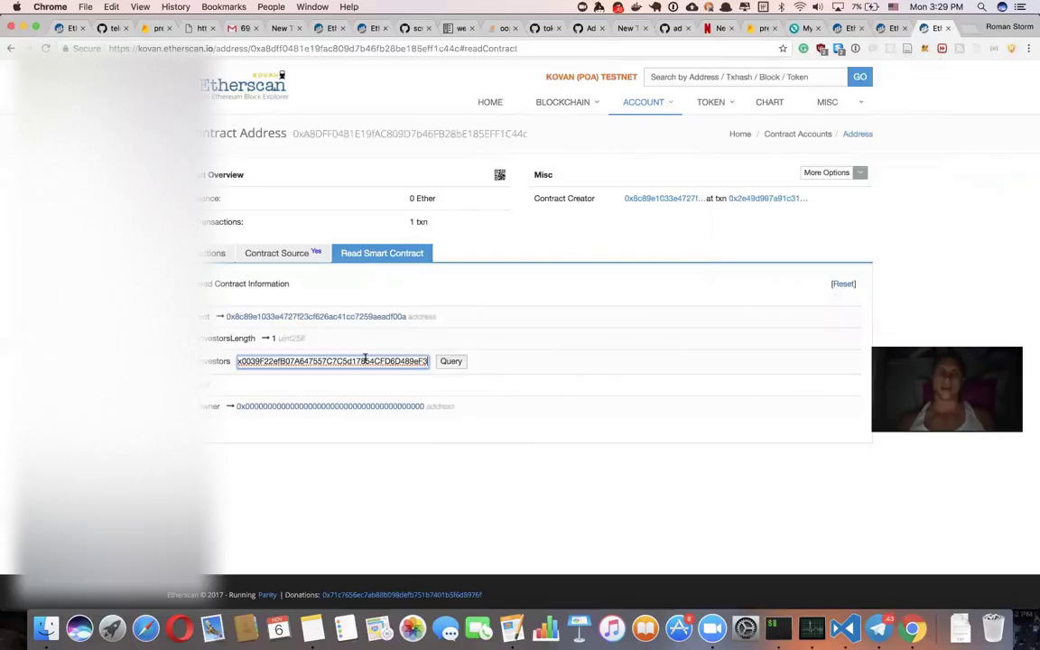
{"action": "left_click", "coordinate": [450, 361]}
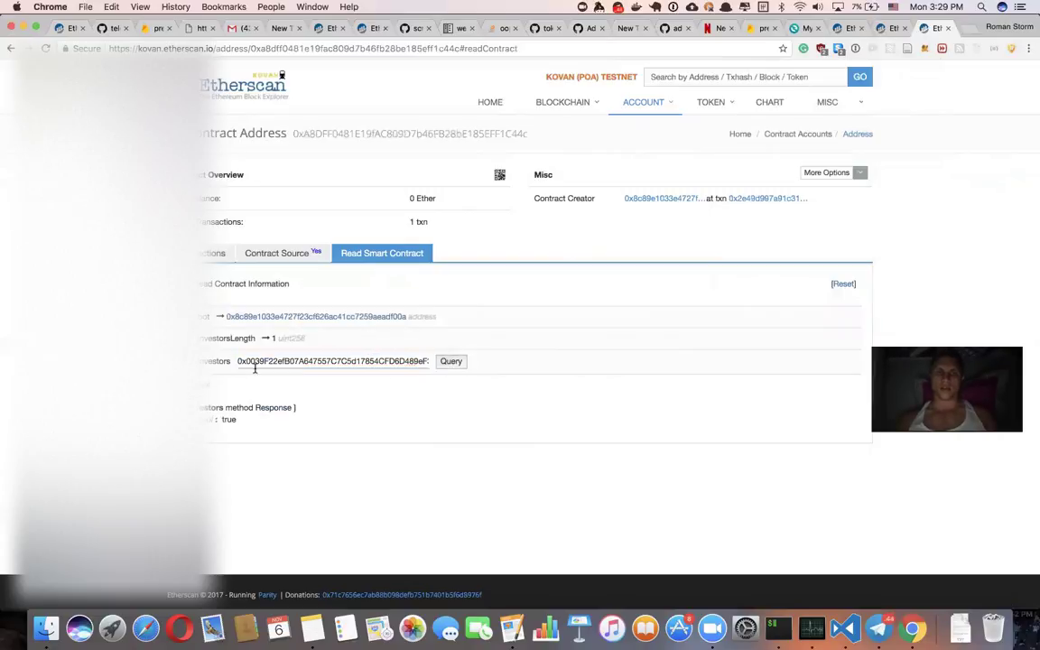
{"action": "scroll", "coordinate": [256, 368], "scroll_direction": "down", "scroll_amount": 2}
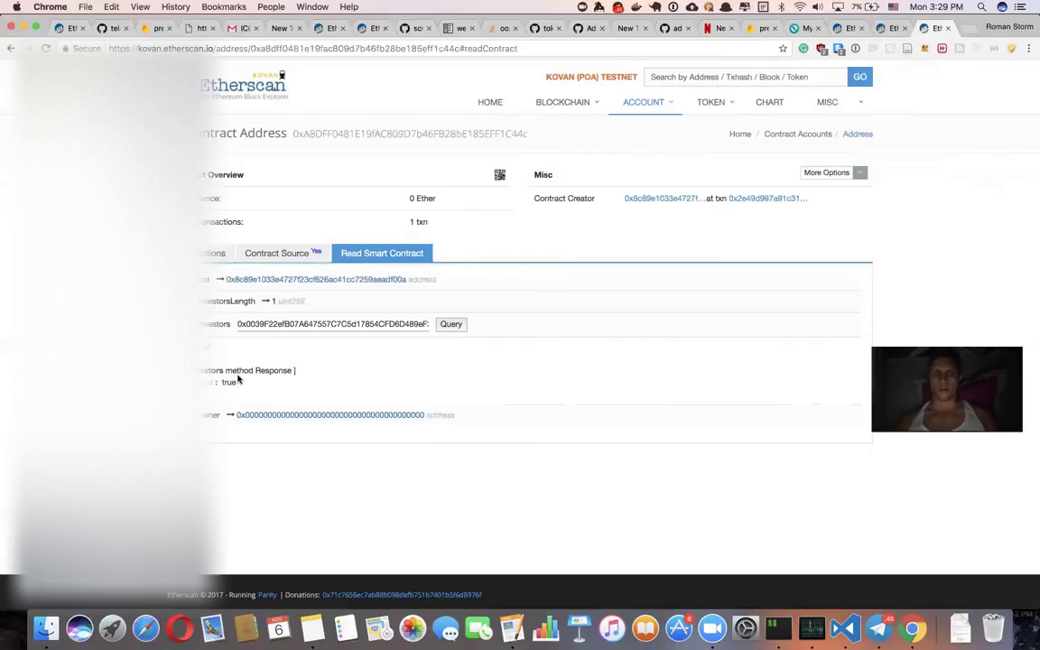
Switch to Telegram, restart icobot with /start, and request the STATUS deal's details from the member's syndicate under ICO Deals
{"action": "key", "text": "super+Tab"}
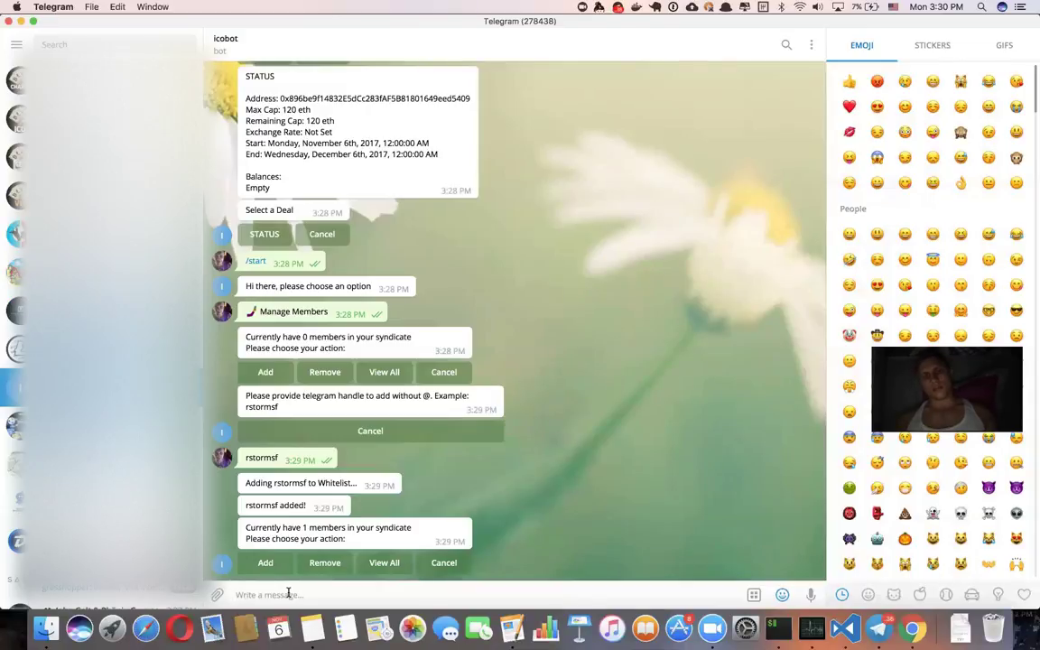
{"action": "type", "text": "/start"}
{"action": "key", "text": "Return"}
{"action": "type", "text": "\\"}
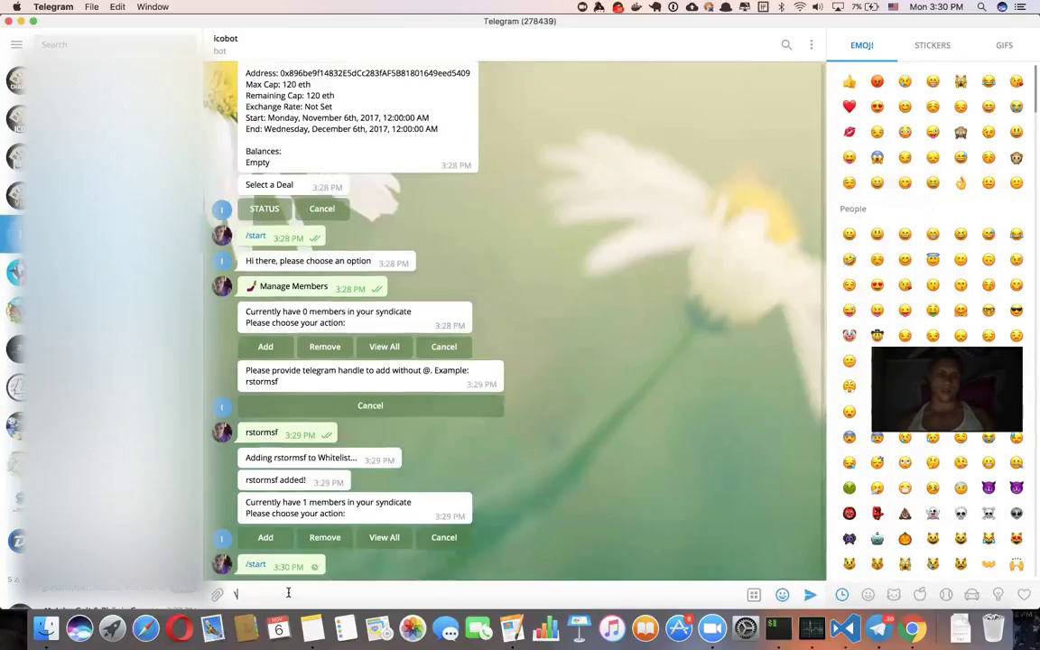
{"action": "key", "text": "BackSpace"}
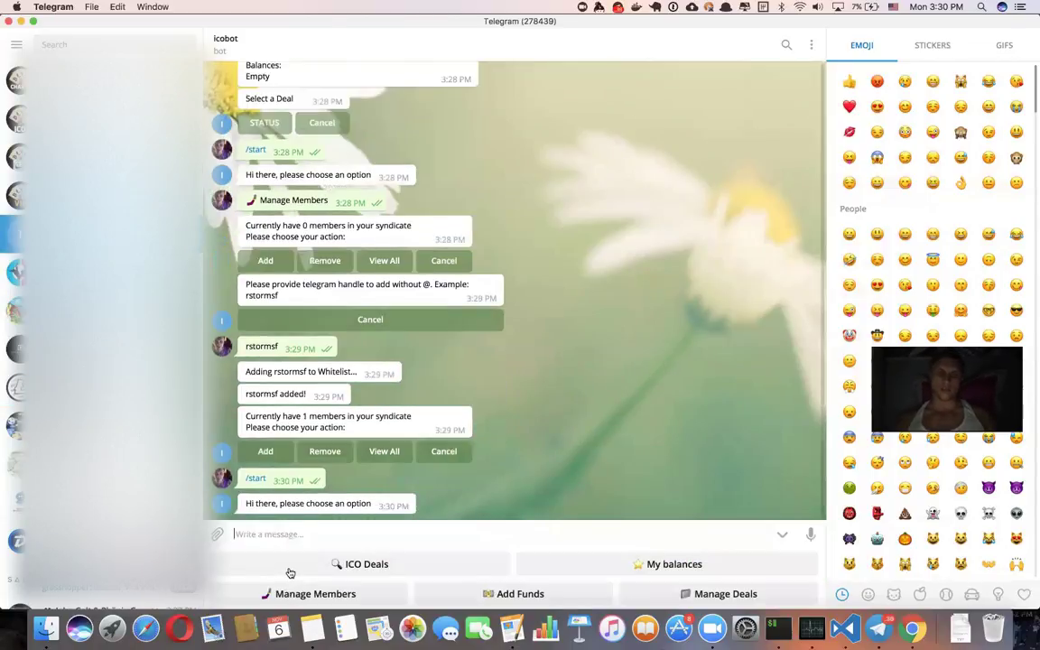
{"action": "left_click", "coordinate": [288, 569]}
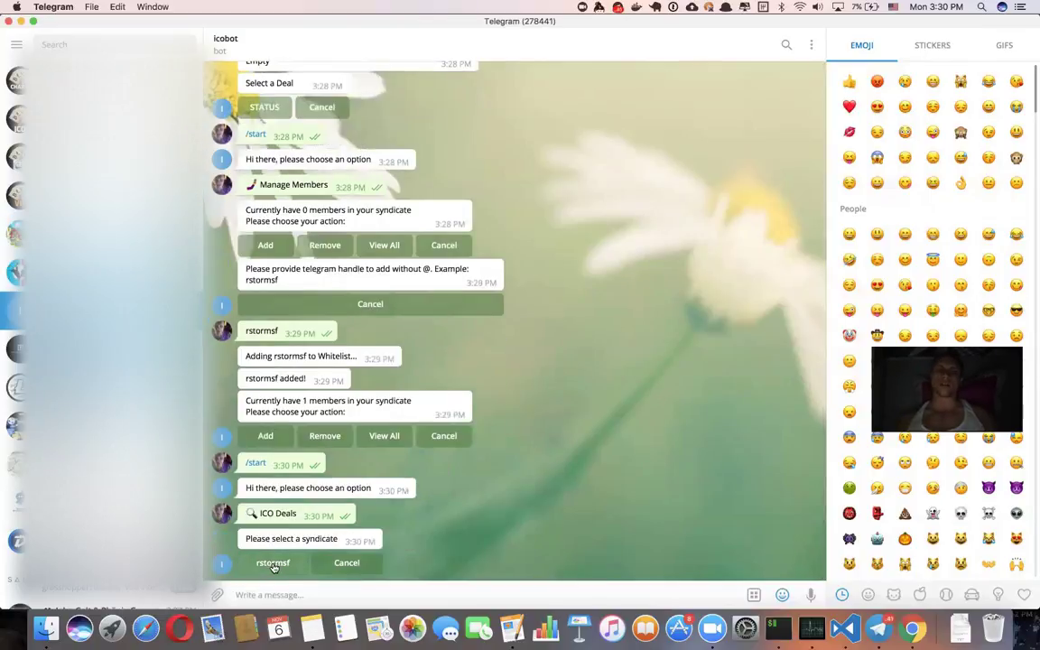
{"action": "left_click", "coordinate": [273, 563]}
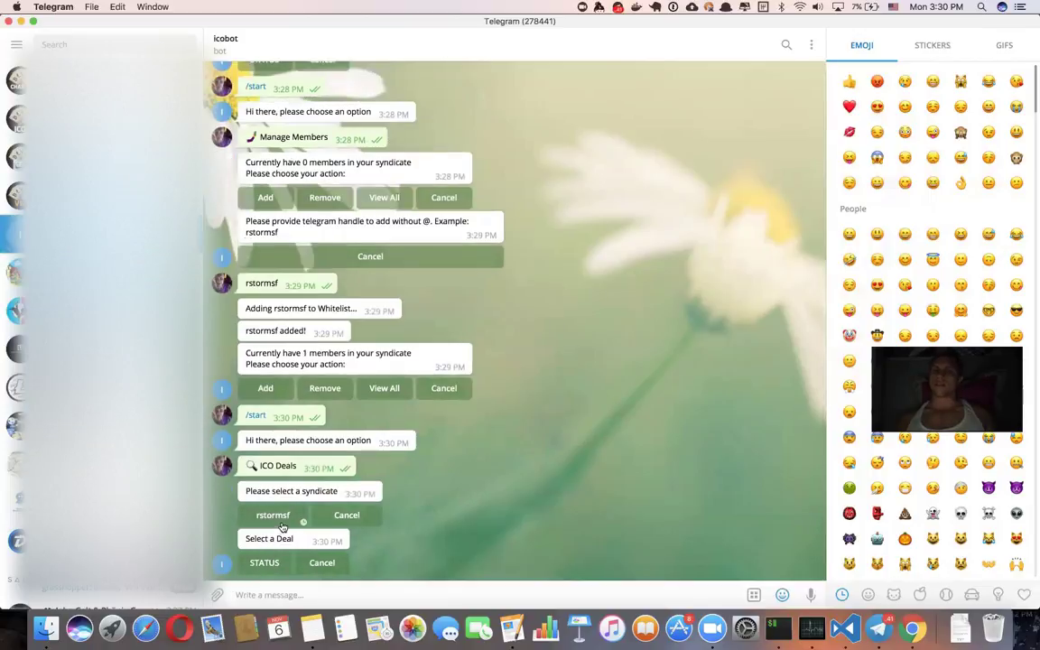
{"action": "left_click", "coordinate": [260, 562]}
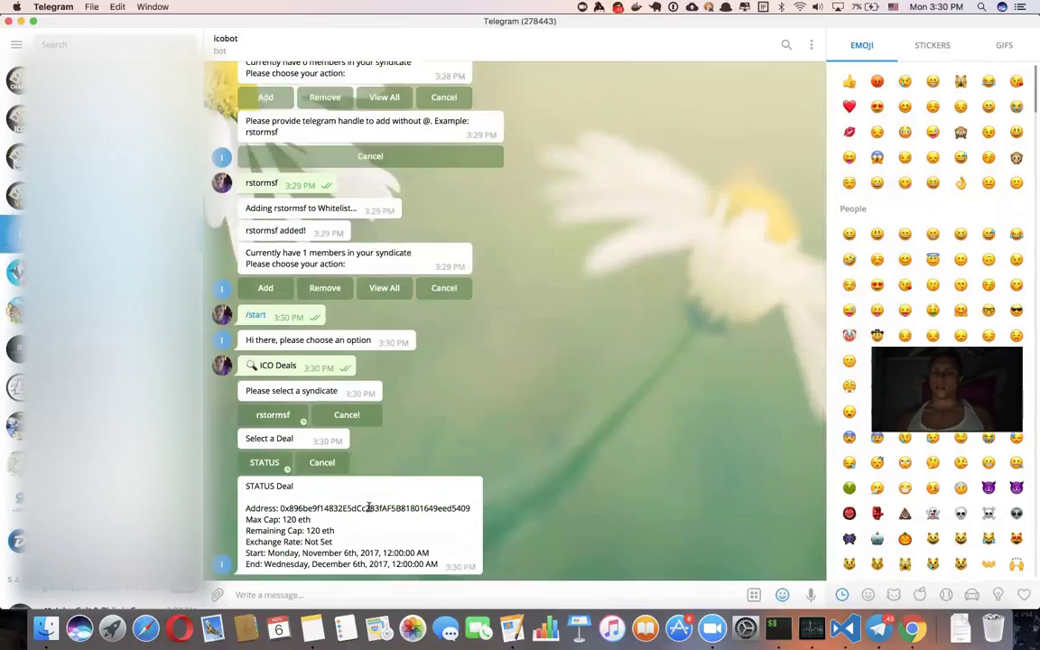
Copy the STATUS deal's contract address, switch to Chrome, and send 0.5 ETH to it from MetaMask, checking the transaction's status
{"action": "double_click", "coordinate": [369, 508]}
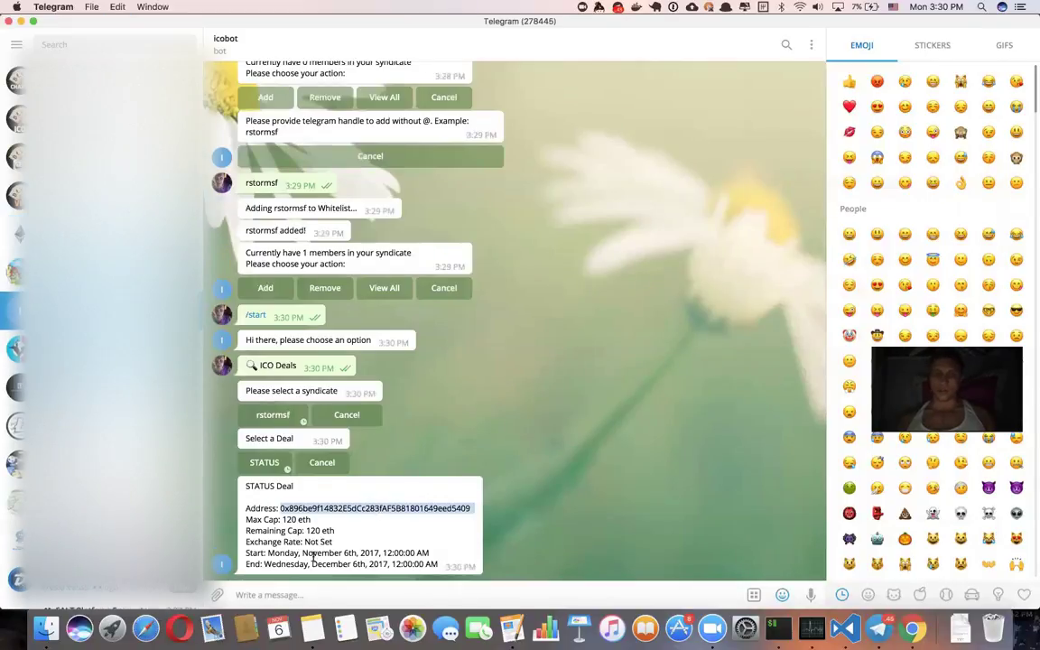
{"action": "key", "text": "super+Tab"}
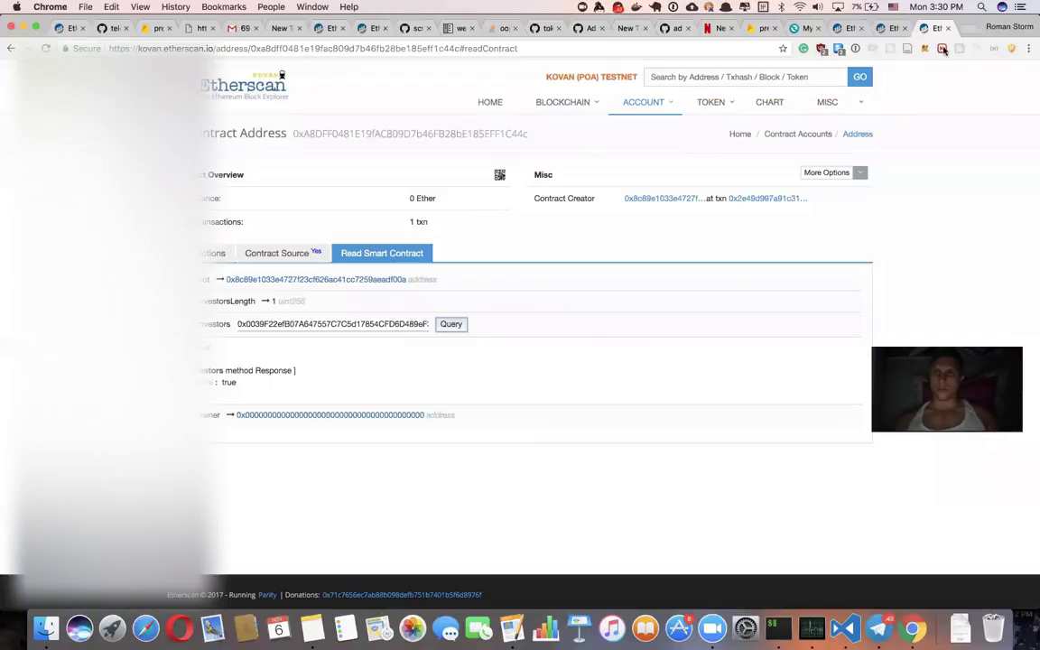
{"action": "left_click", "coordinate": [924, 52]}
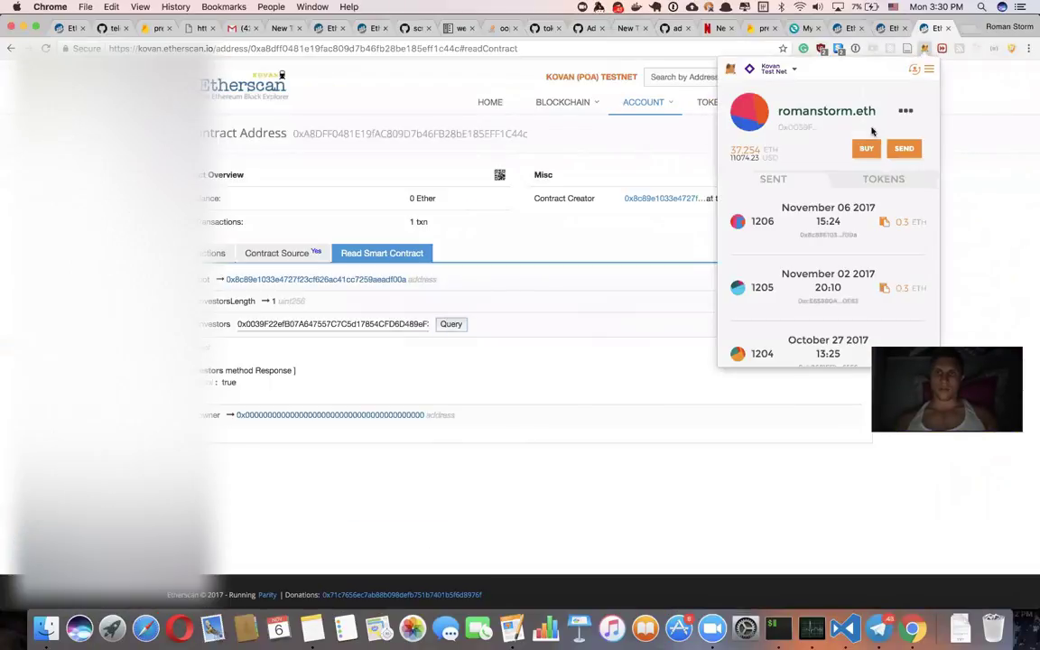
{"action": "left_click", "coordinate": [903, 146]}
{"action": "left_click", "coordinate": [812, 187]}
{"action": "key", "text": "super+v"}
{"action": "type", "text": "1"}
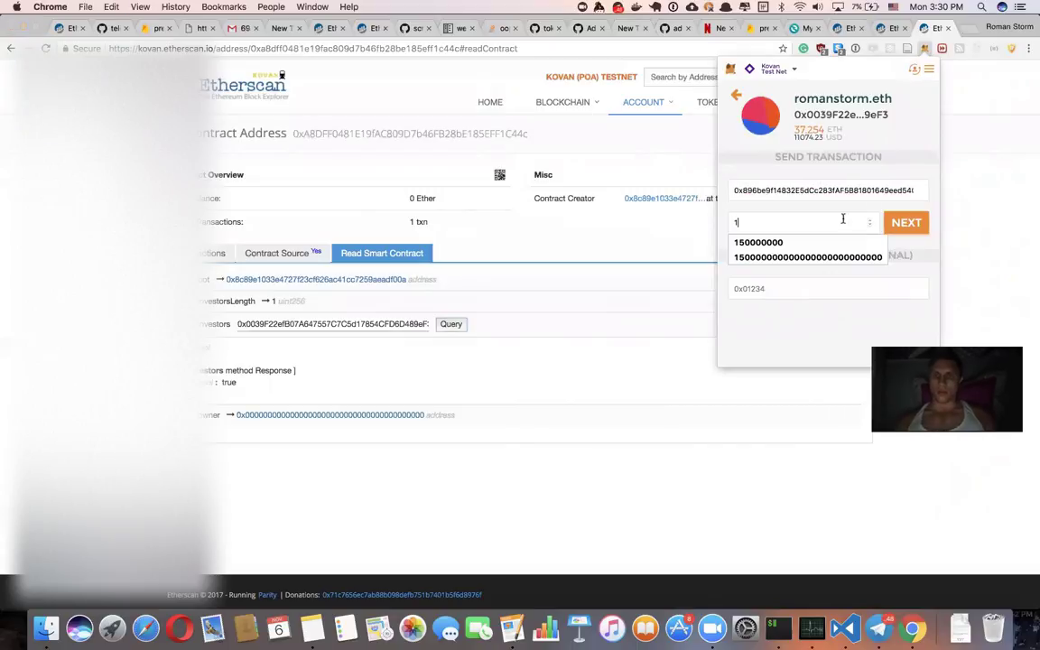
{"action": "key", "text": "BackSpace"}
{"action": "type", "text": "0.5"}
{"action": "left_click", "coordinate": [912, 223]}
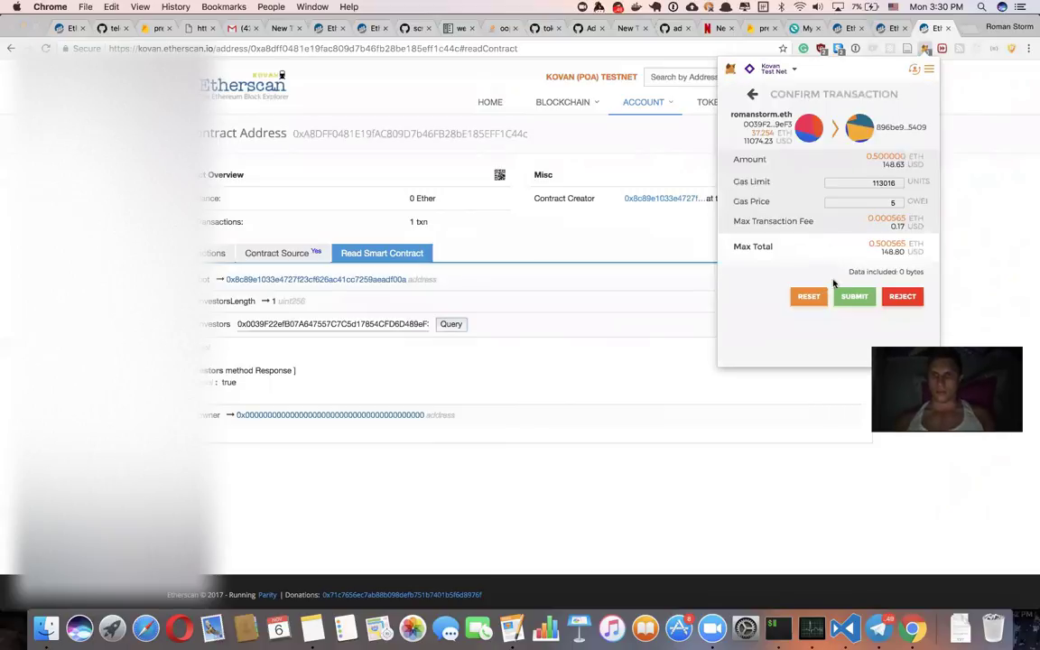
{"action": "left_click", "coordinate": [865, 298]}
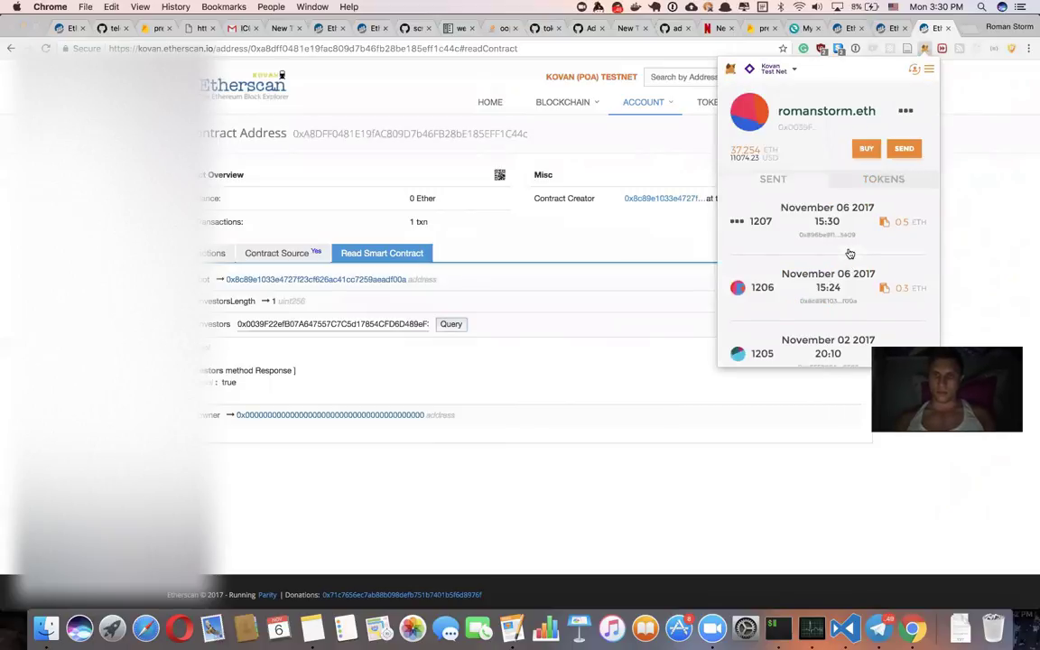
{"action": "mouse_move", "coordinate": [738, 222]}
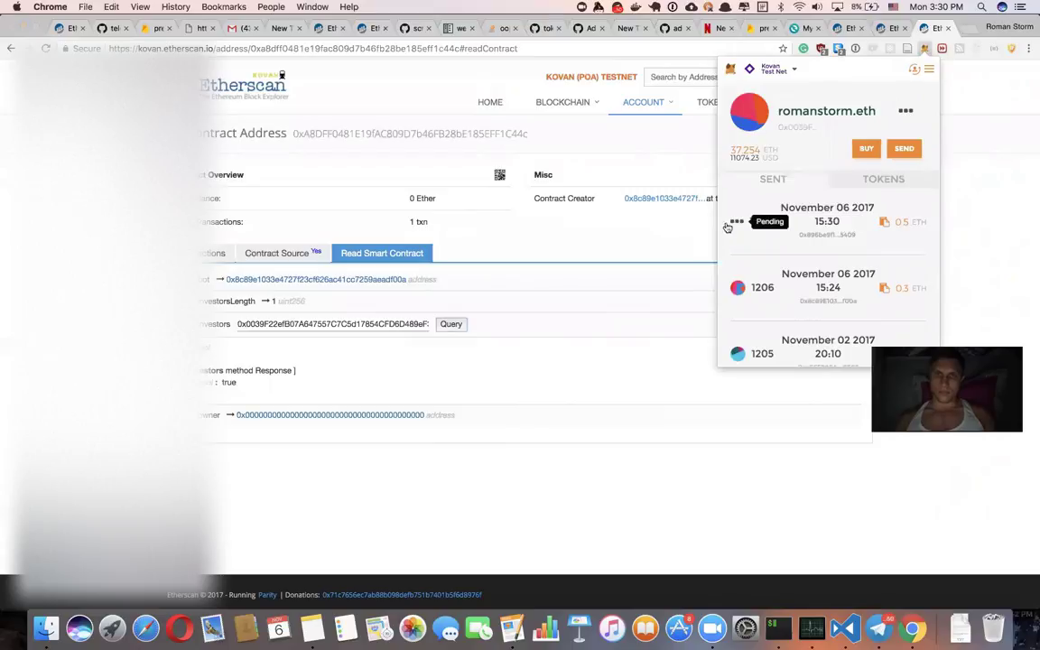
{"action": "left_click", "coordinate": [559, 291]}
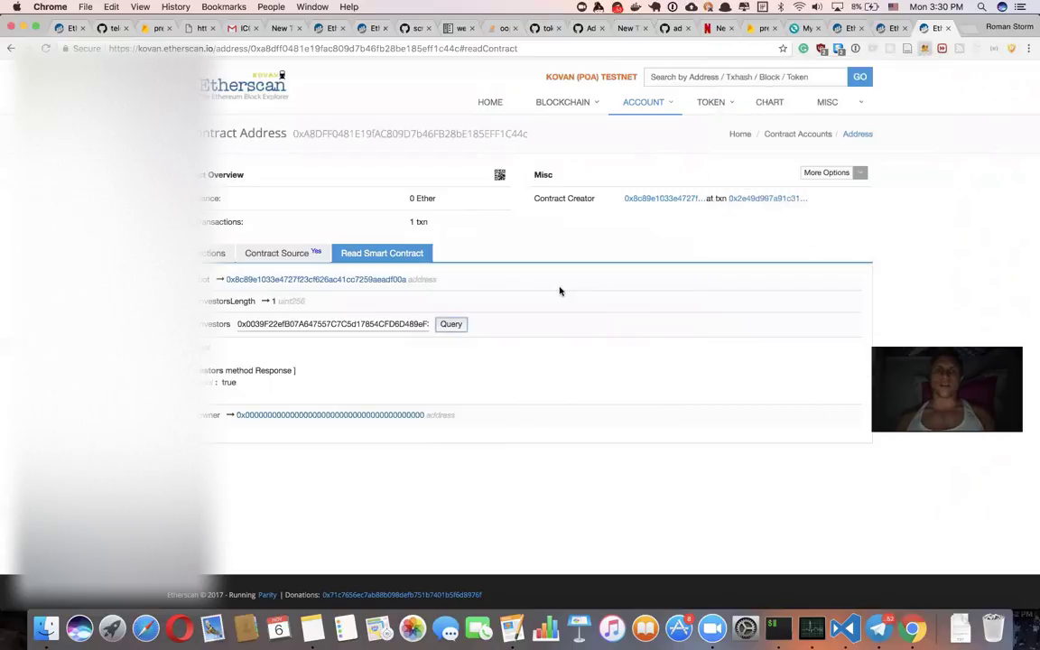
Retrieve the STATUS deal's contract address from Telegram and search for it on the Kovan Etherscan site in Chrome
{"action": "left_click", "coordinate": [271, 252]}
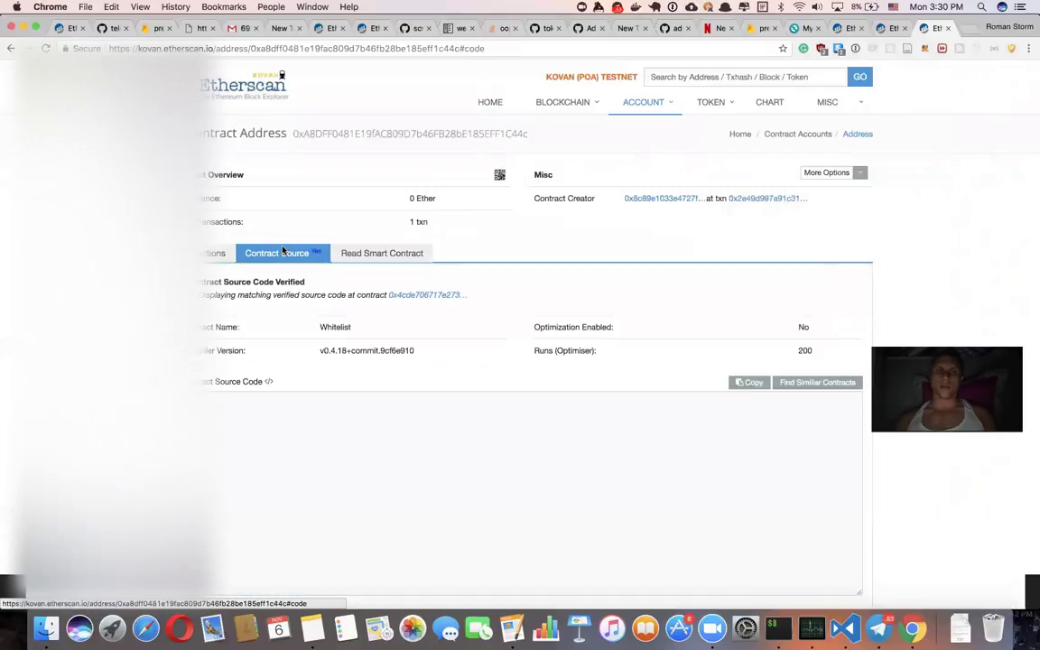
{"action": "left_click", "coordinate": [390, 255]}
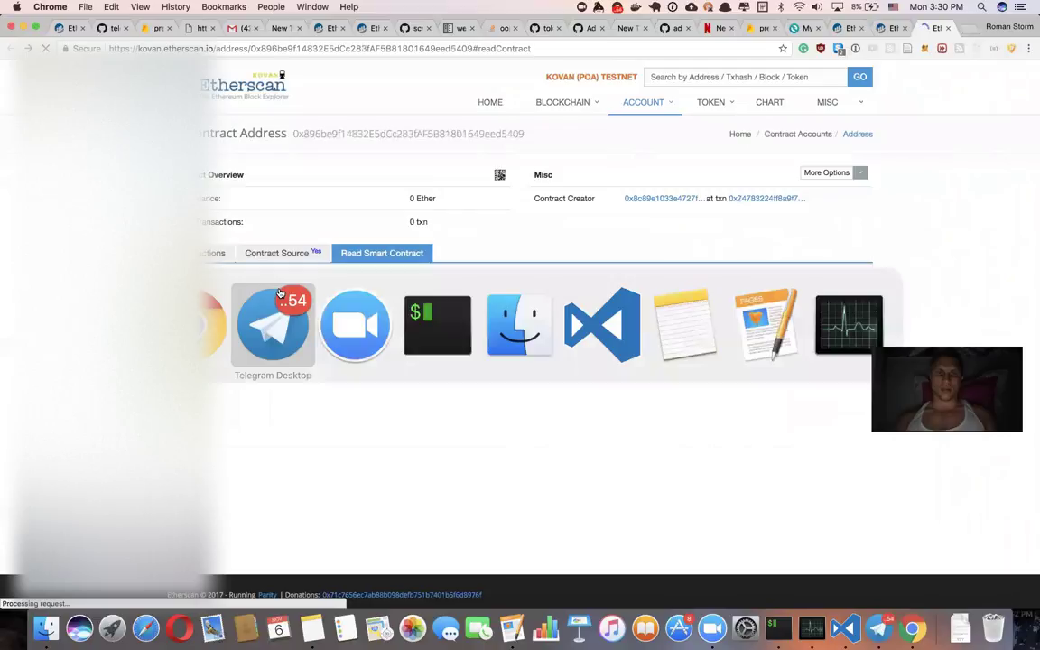
{"action": "key", "text": "super+Tab"}
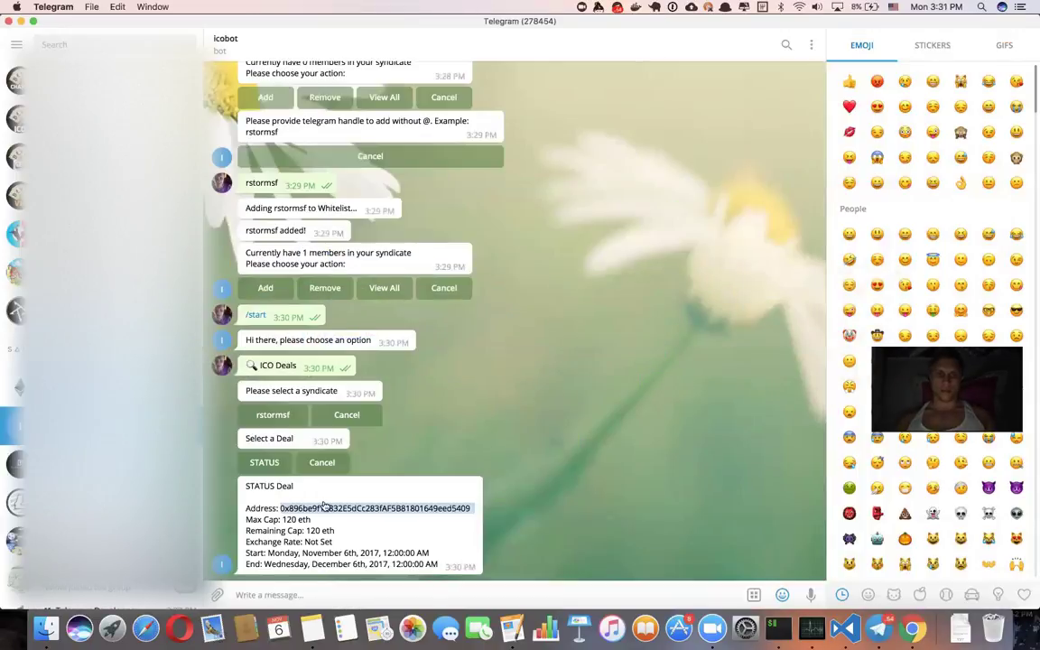
{"action": "key", "text": "super+Tab"}
{"action": "left_click", "coordinate": [756, 76]}
{"action": "type", "text": "0x896be9f14832e5dcc283faf5b81801649eed5409"}
{"action": "key", "text": "Return"}
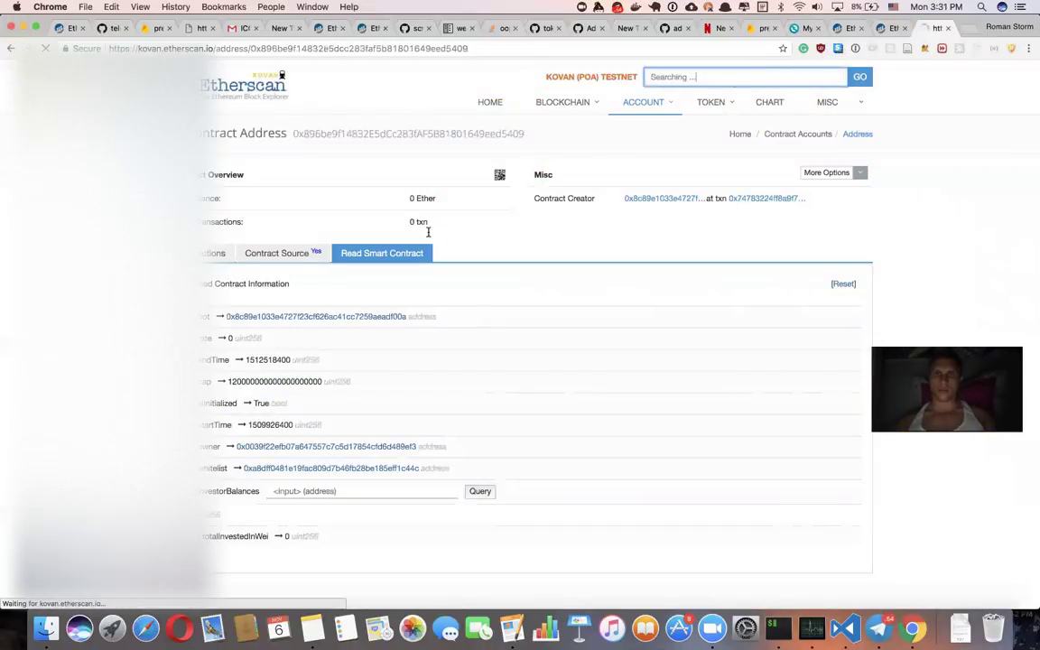
Check the deal contract's transaction list for the 0.5 Ether transfer and review its readable contract data
{"action": "left_click", "coordinate": [379, 253]}
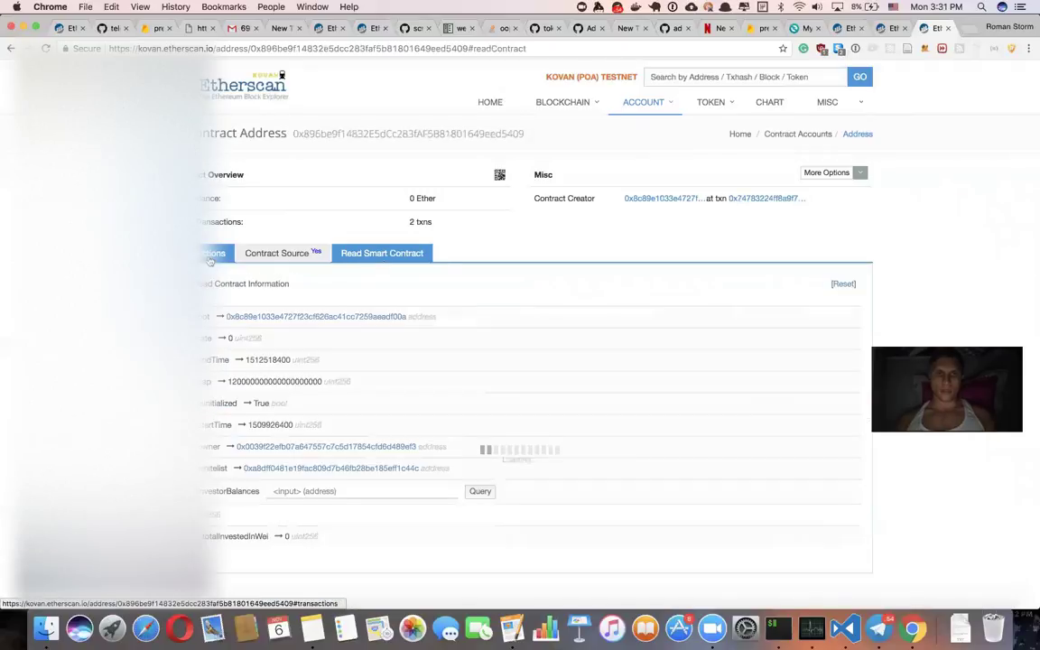
{"action": "left_click", "coordinate": [214, 253]}
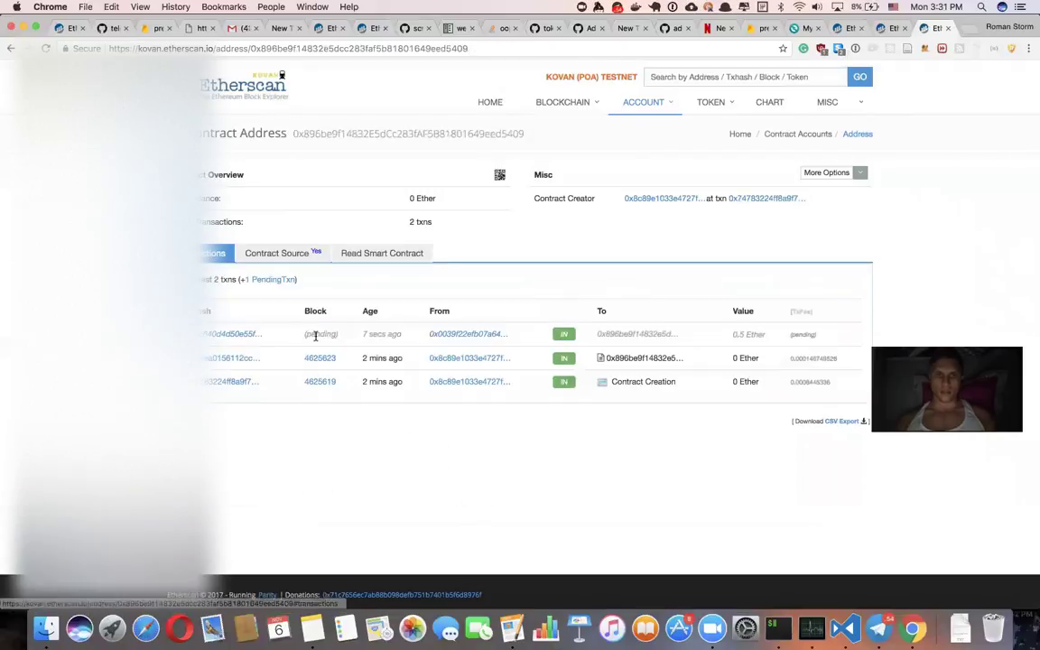
{"action": "left_click", "coordinate": [391, 256]}
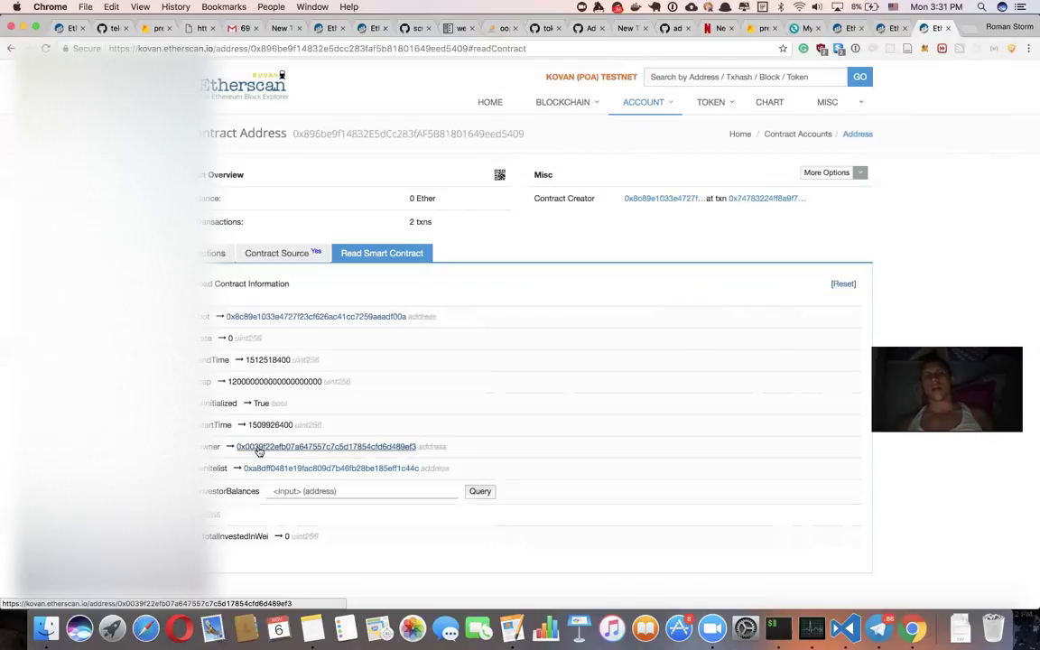
Reload the deal contract's transaction list and inspect the details of the 0.5 Ether transaction
{"action": "left_click", "coordinate": [185, 253]}
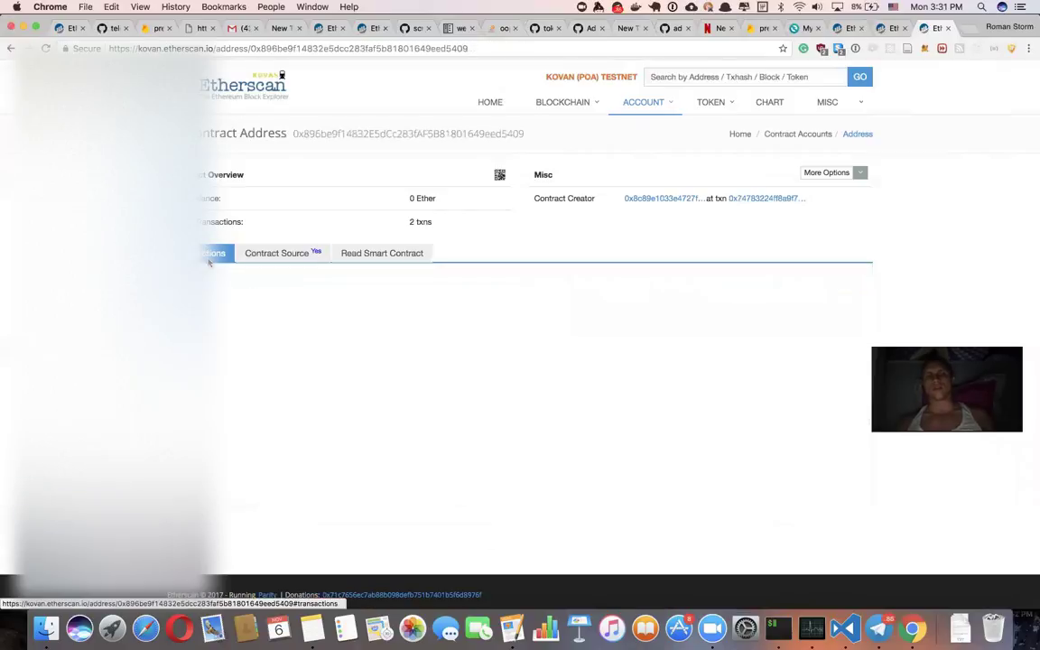
{"action": "key", "text": "super+r"}
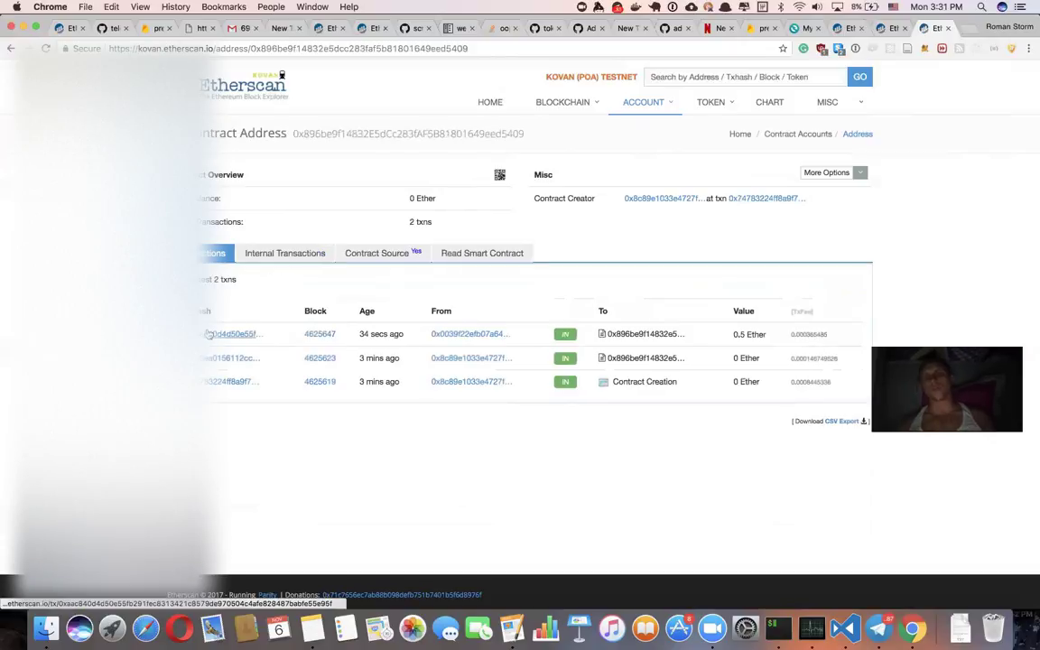
{"action": "left_click", "coordinate": [216, 334]}
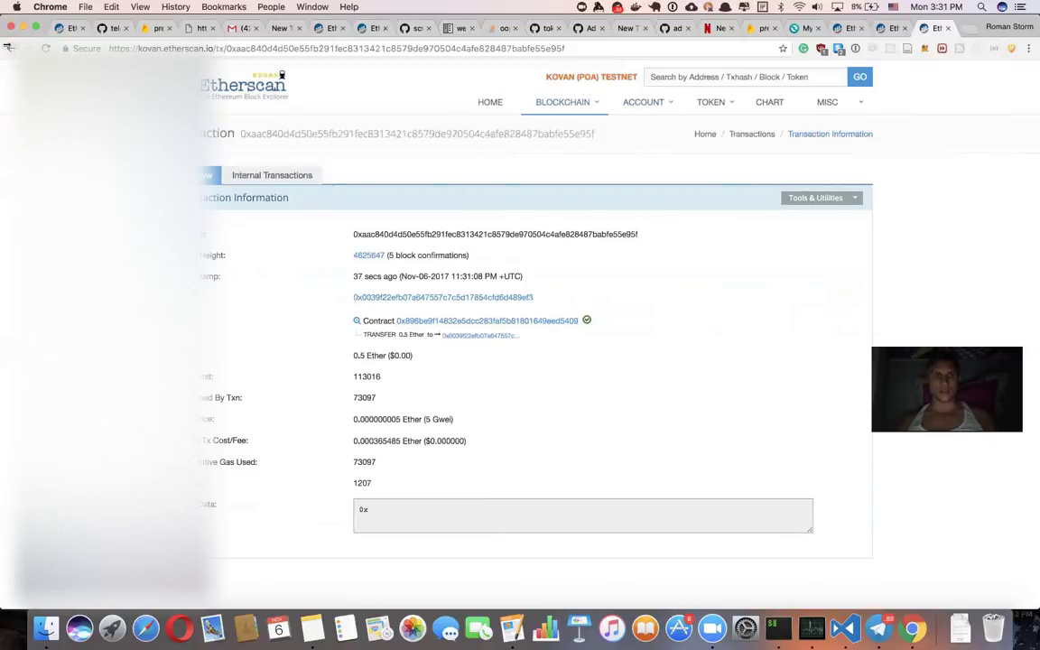
{"action": "left_click", "coordinate": [10, 48]}
Review the deal contract's readable data, including the total invested in wei, and its internal transactions
{"action": "left_click", "coordinate": [482, 253]}
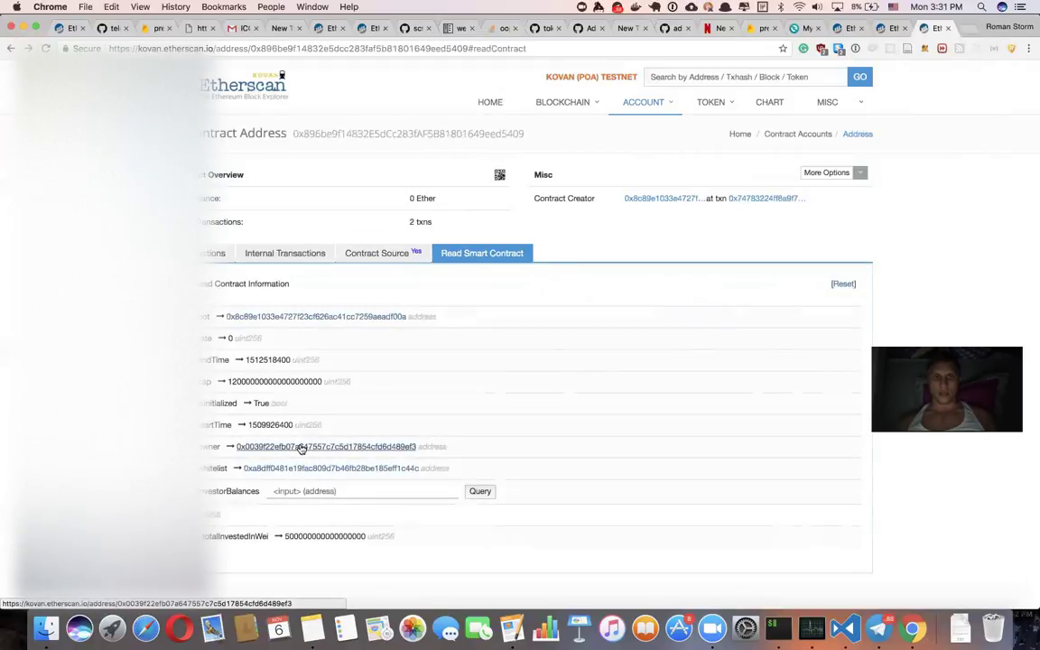
{"action": "left_click", "coordinate": [268, 257]}
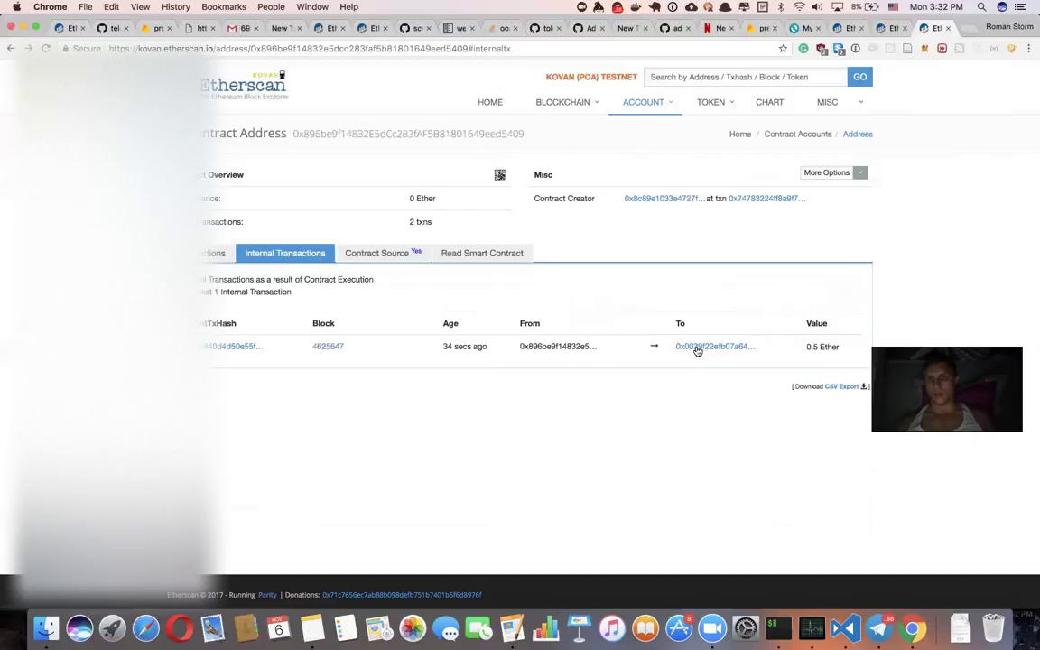
{"action": "left_click", "coordinate": [482, 252]}
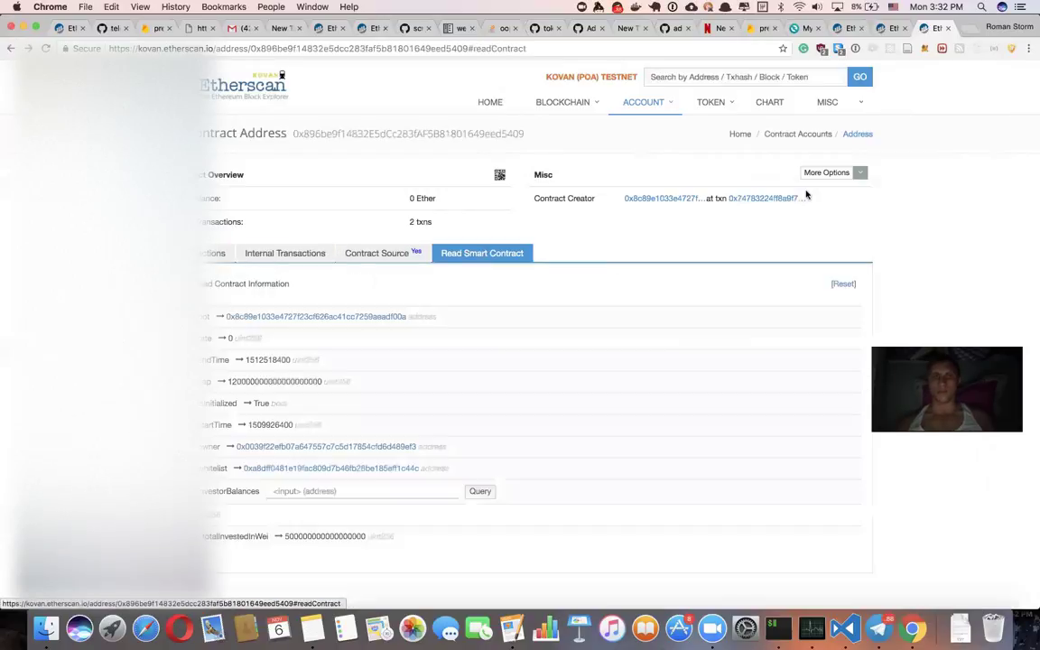
Switch to Telegram, restart icobot with /start, and check the STATUS deal's remaining cap through the member's syndicate under ICO Deals
{"action": "key", "text": "super+Tab"}
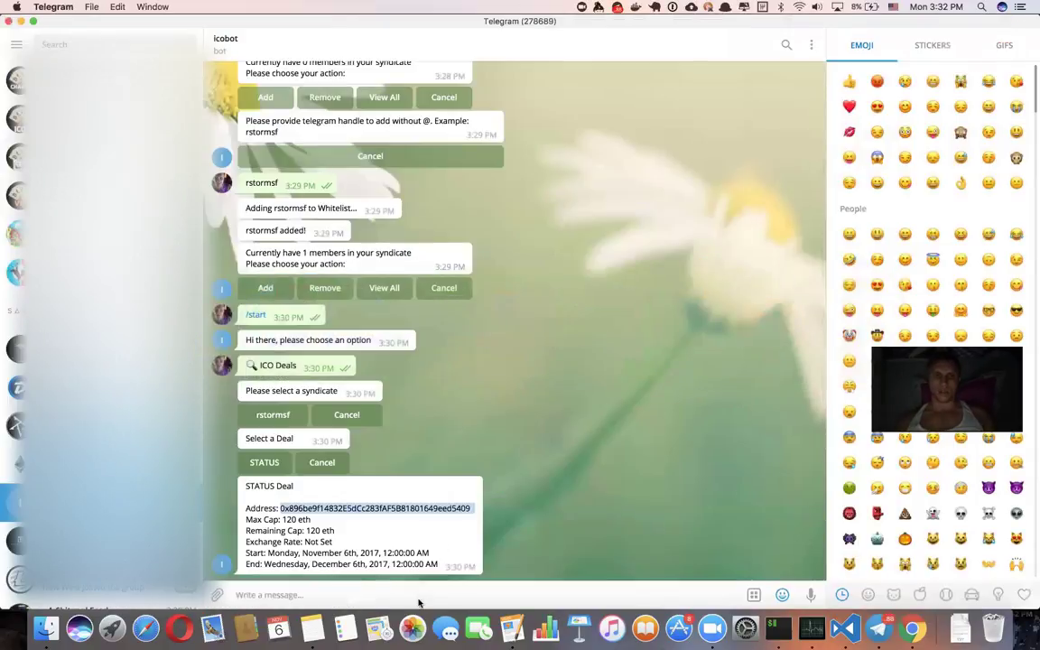
{"action": "left_click", "coordinate": [420, 595]}
{"action": "type", "text": "/sta"}
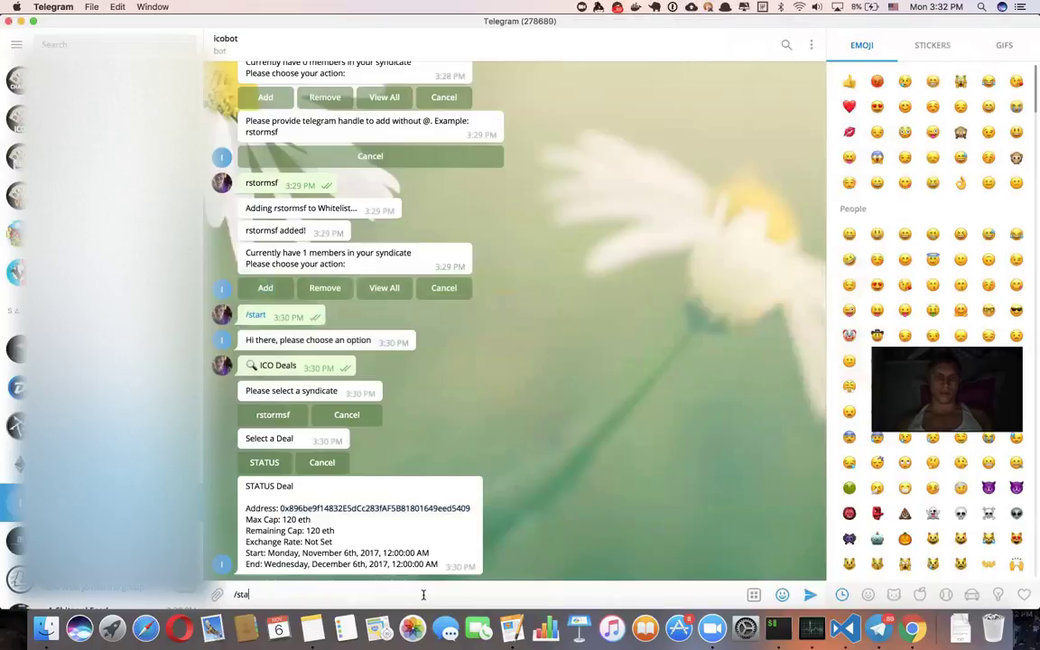
{"action": "type", "text": "rt"}
{"action": "key", "text": "Return"}
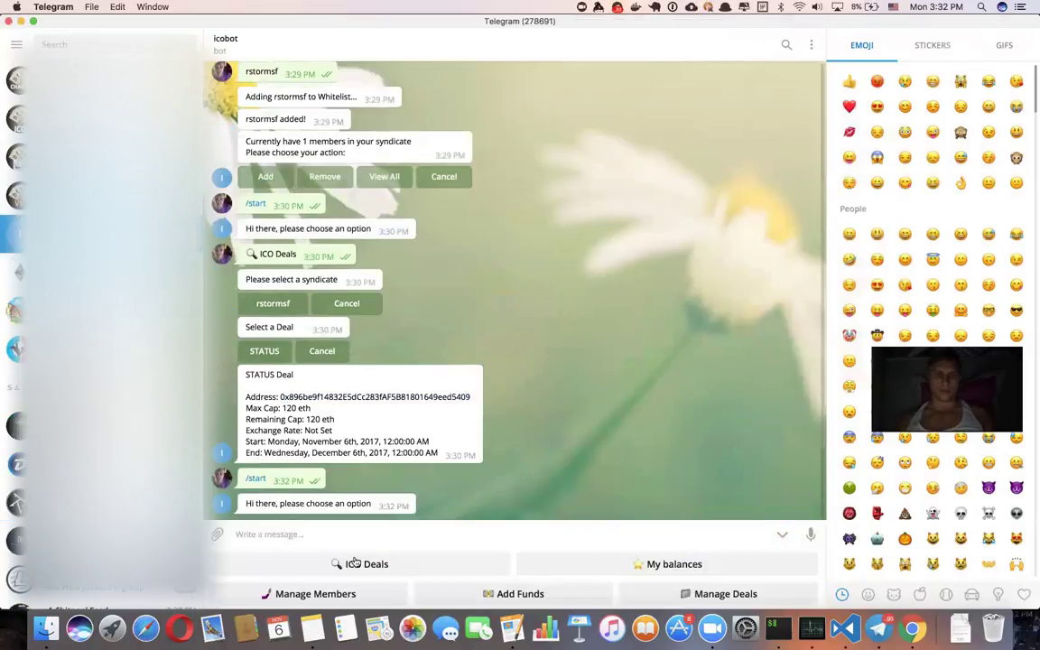
{"action": "left_click", "coordinate": [355, 562]}
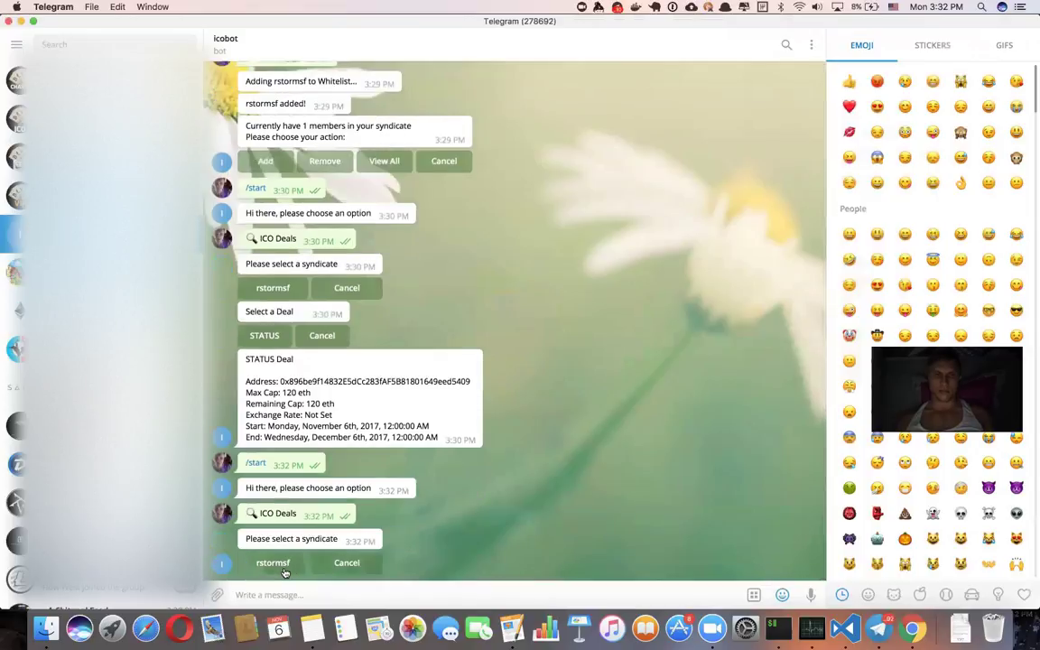
{"action": "left_click", "coordinate": [275, 563]}
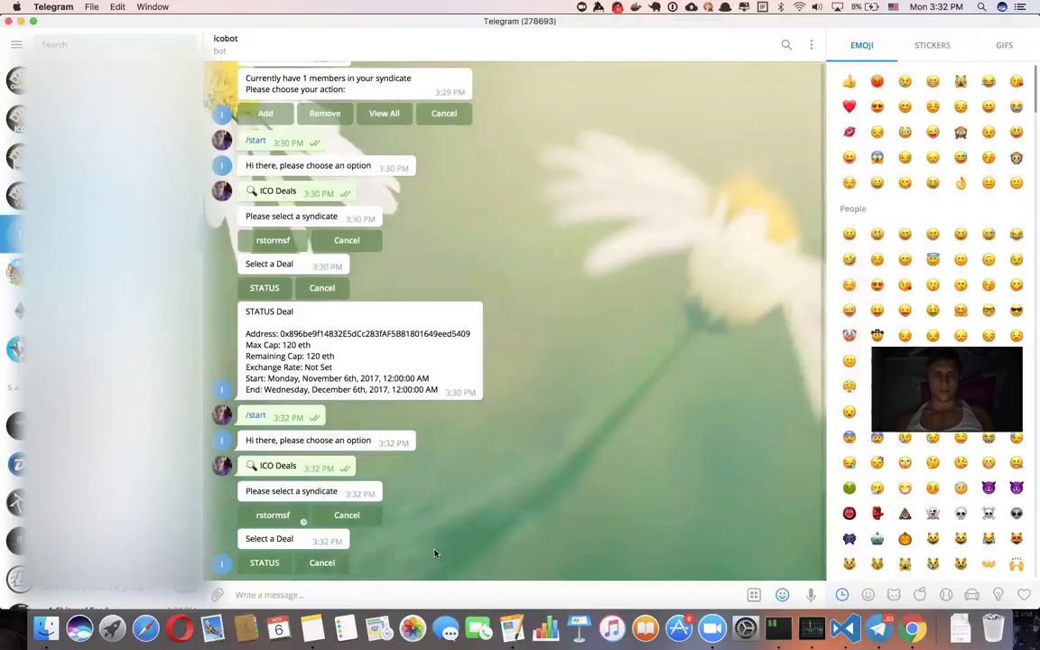
{"action": "left_click", "coordinate": [257, 563]}
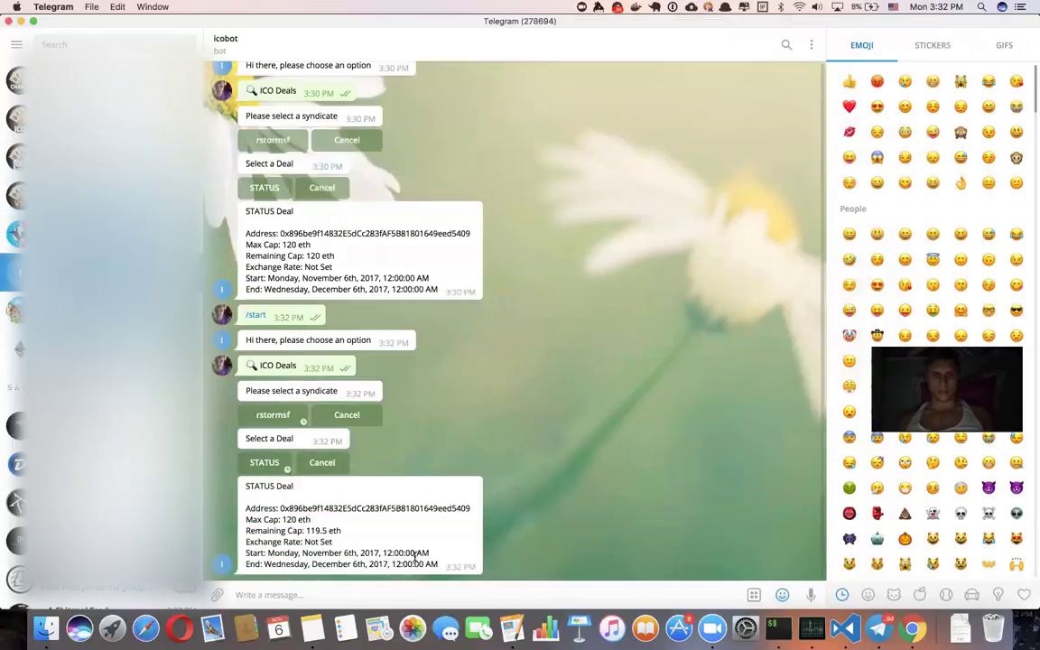
{"action": "left_click_drag", "start_coordinate": [305, 531], "coordinate": [330, 531]}
{"action": "left_click", "coordinate": [325, 536]}
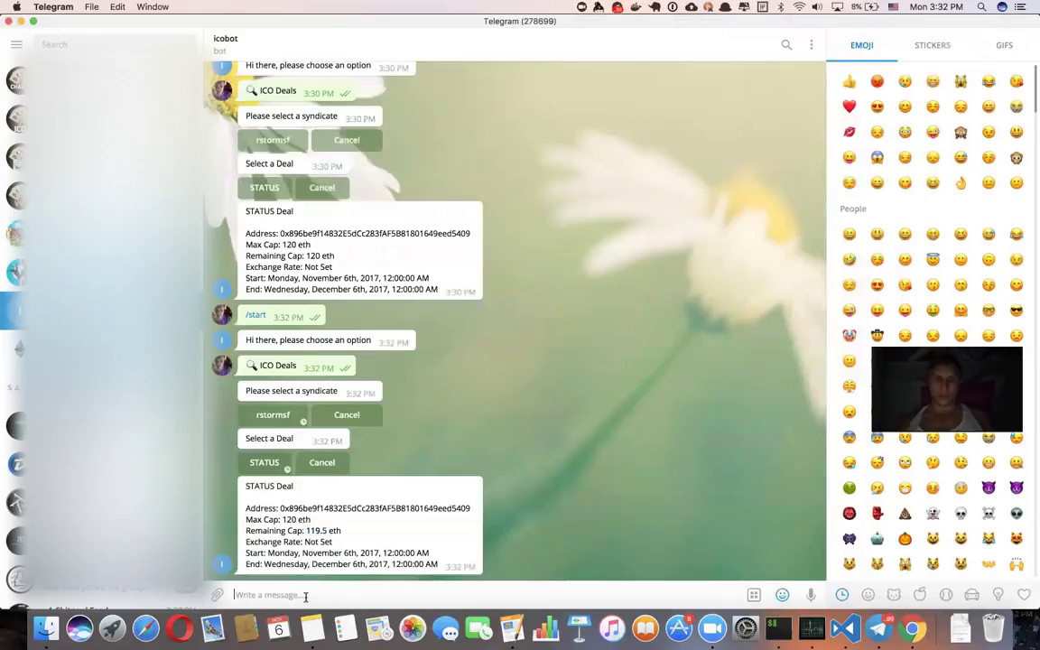
Restart icobot with /start and request My balances to check the investment in the STATUS deal
{"action": "type", "text": "/start"}
{"action": "key", "text": "Return"}
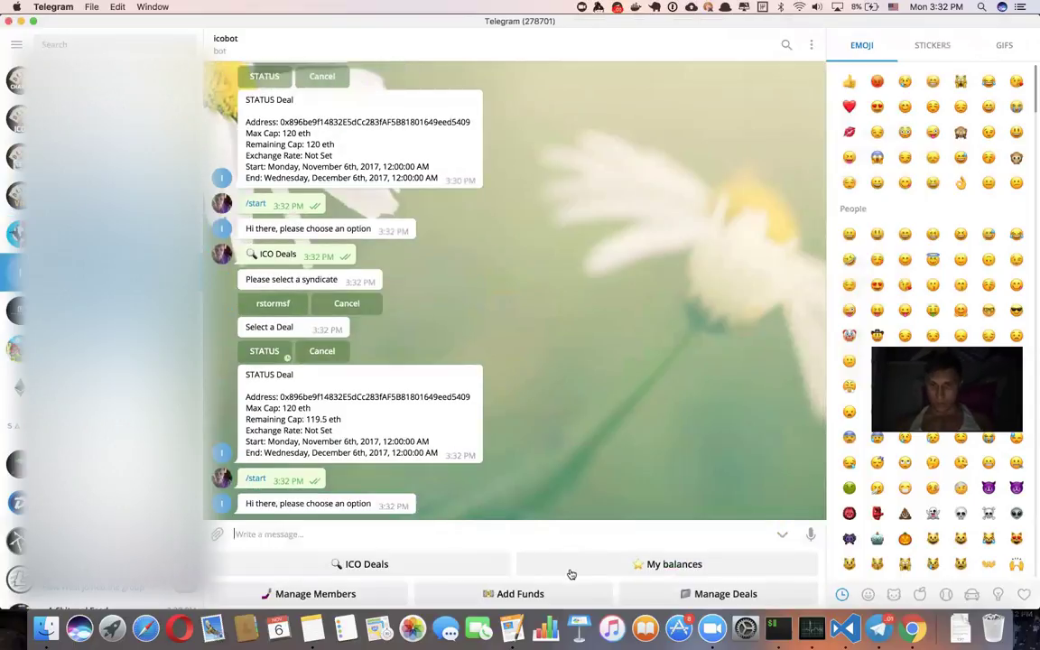
{"action": "left_click", "coordinate": [572, 567]}
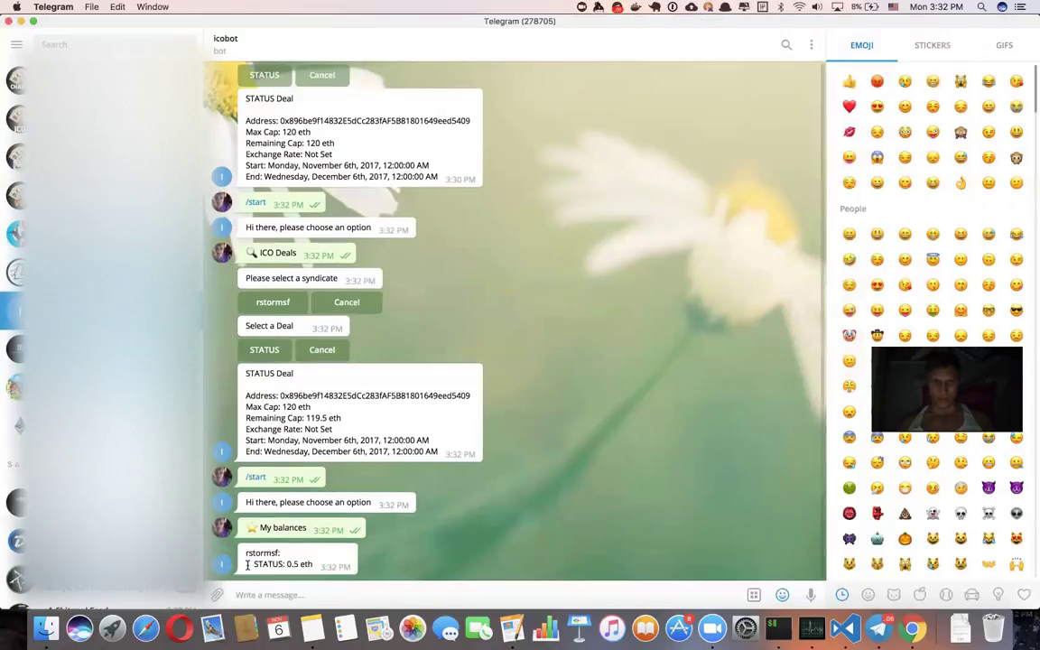
{"action": "left_click_drag", "start_coordinate": [245, 554], "coordinate": [267, 551]}
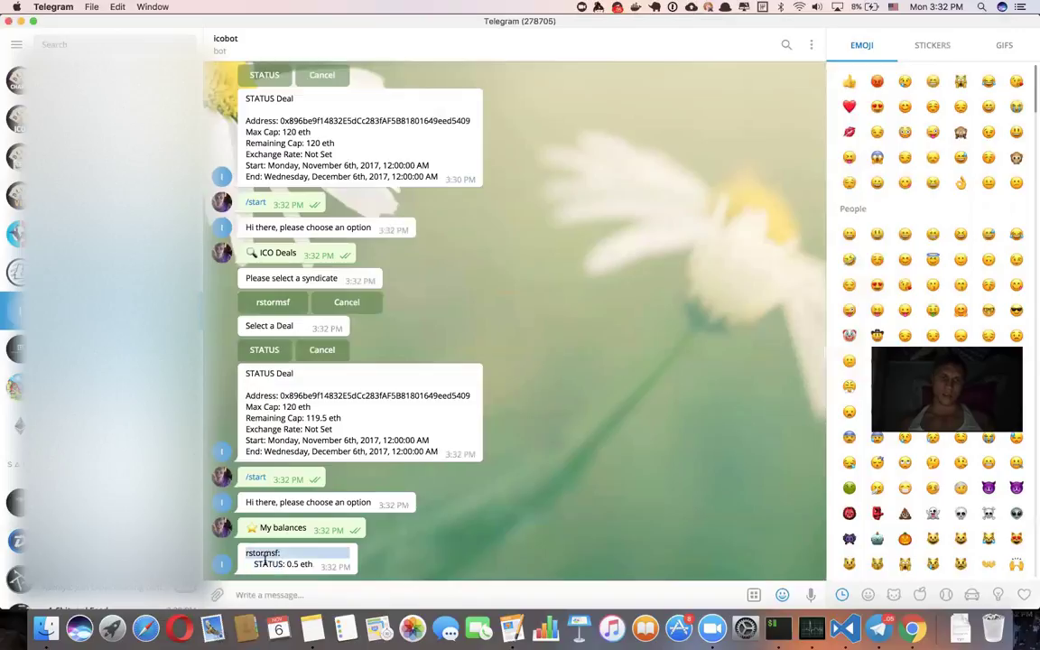
{"action": "double_click", "coordinate": [265, 561]}
Restart icobot with /start and request the STATUS deal's info under Manage Deals to review its member balances
{"action": "left_click", "coordinate": [296, 592]}
{"action": "type", "text": "/start"}
{"action": "key", "text": "Return"}
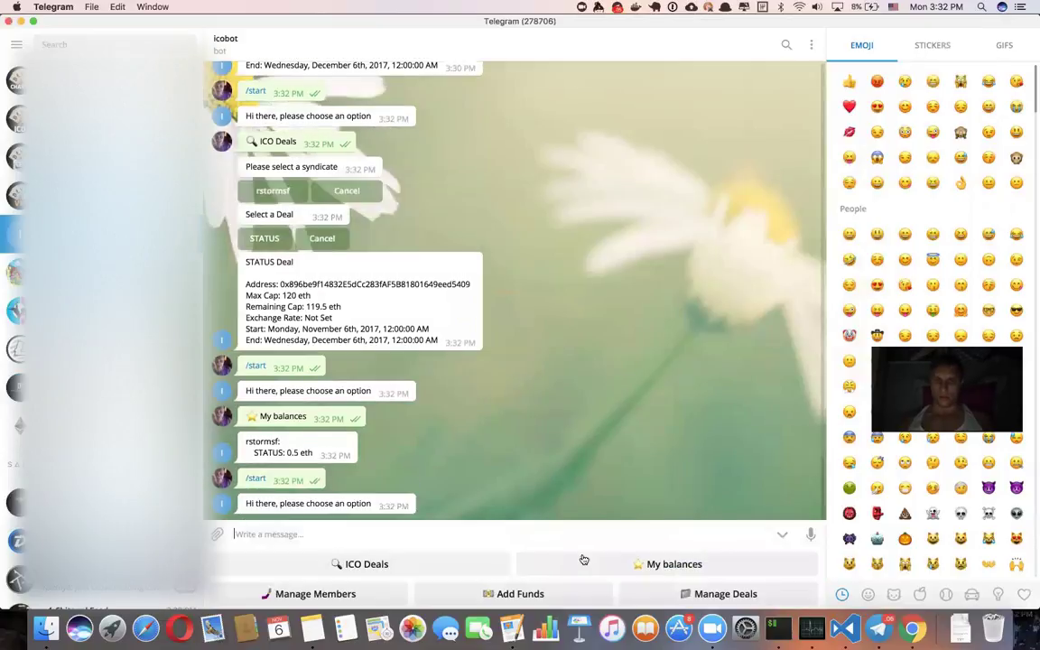
{"action": "left_click", "coordinate": [675, 594]}
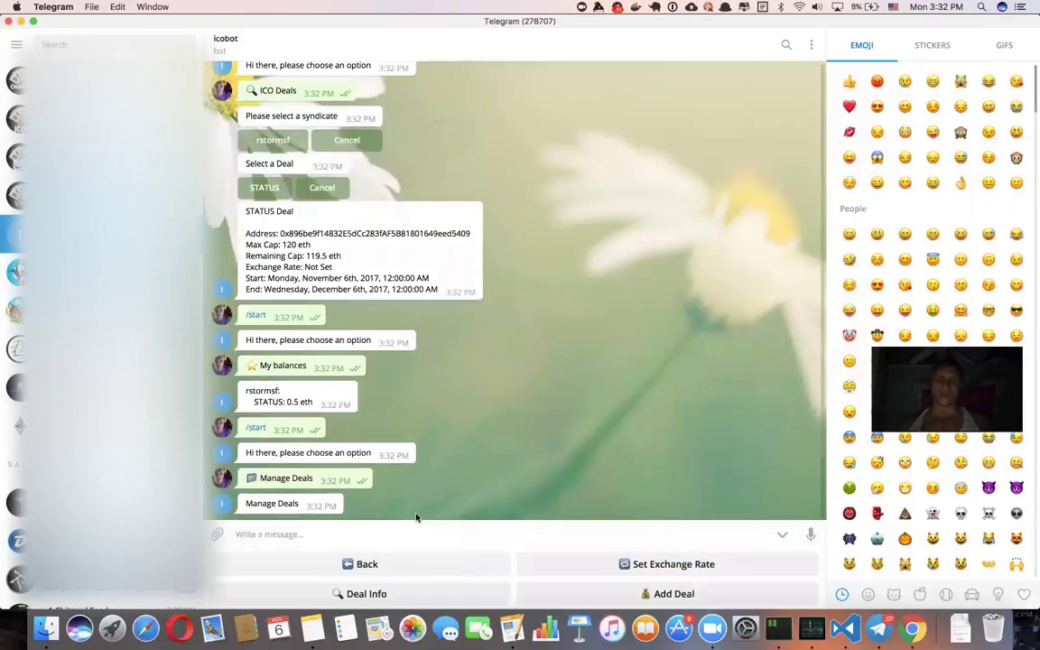
{"action": "left_click", "coordinate": [365, 595]}
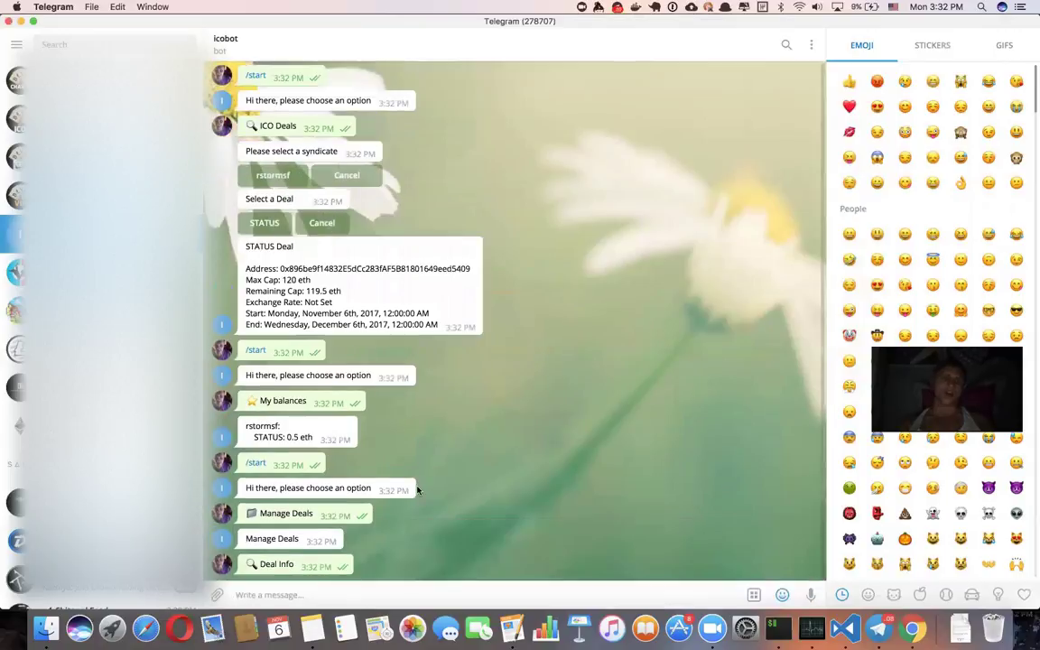
{"action": "left_click", "coordinate": [256, 564]}
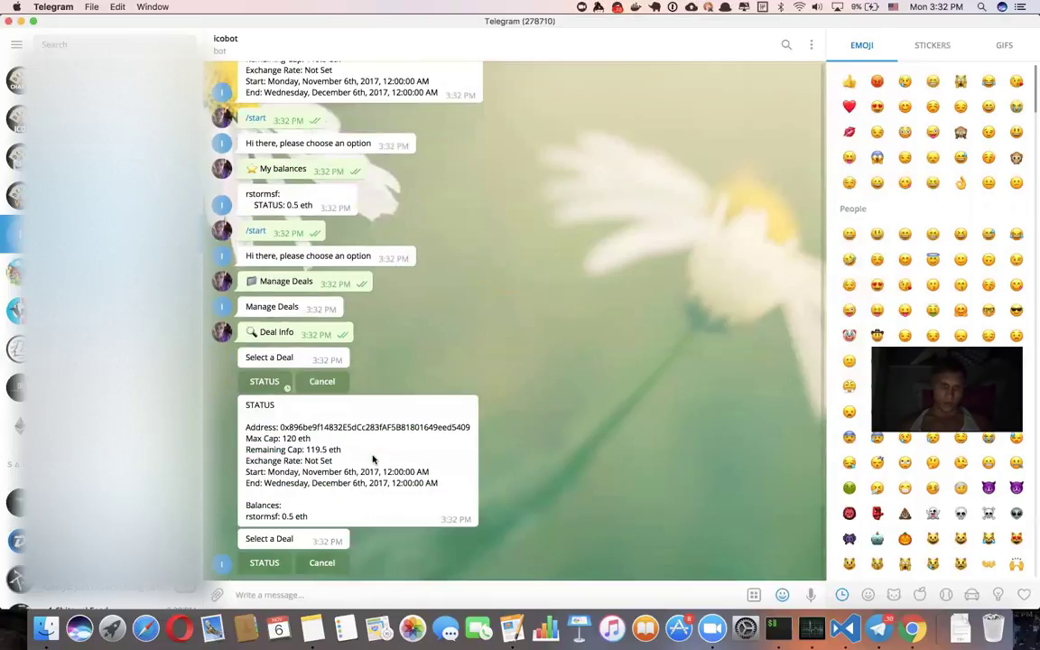
{"action": "left_click", "coordinate": [307, 518]}
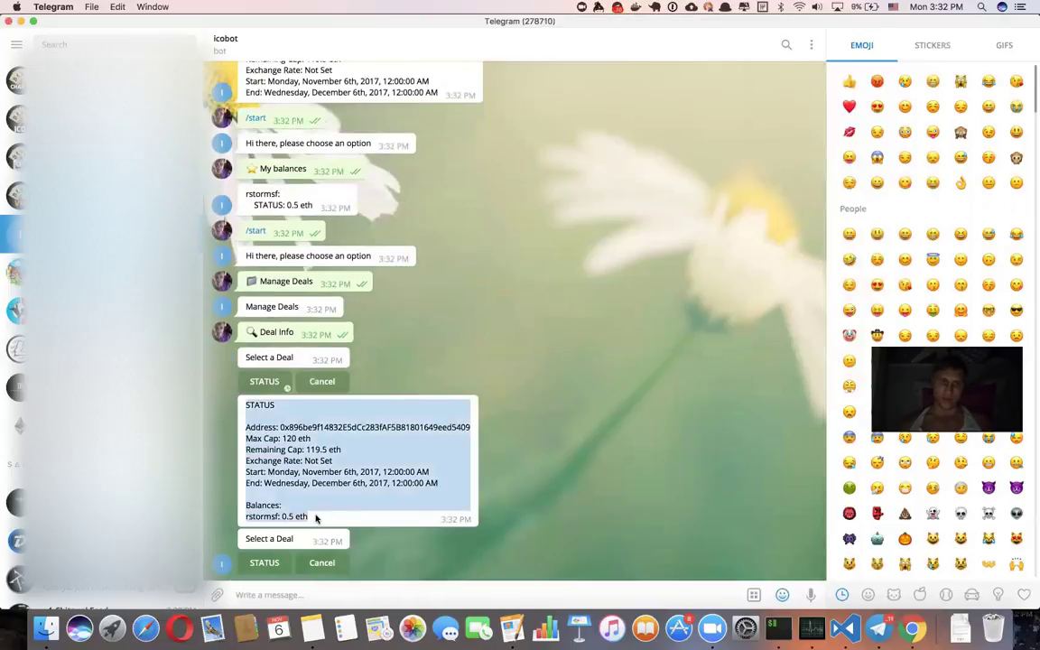
{"action": "left_click", "coordinate": [288, 516]}
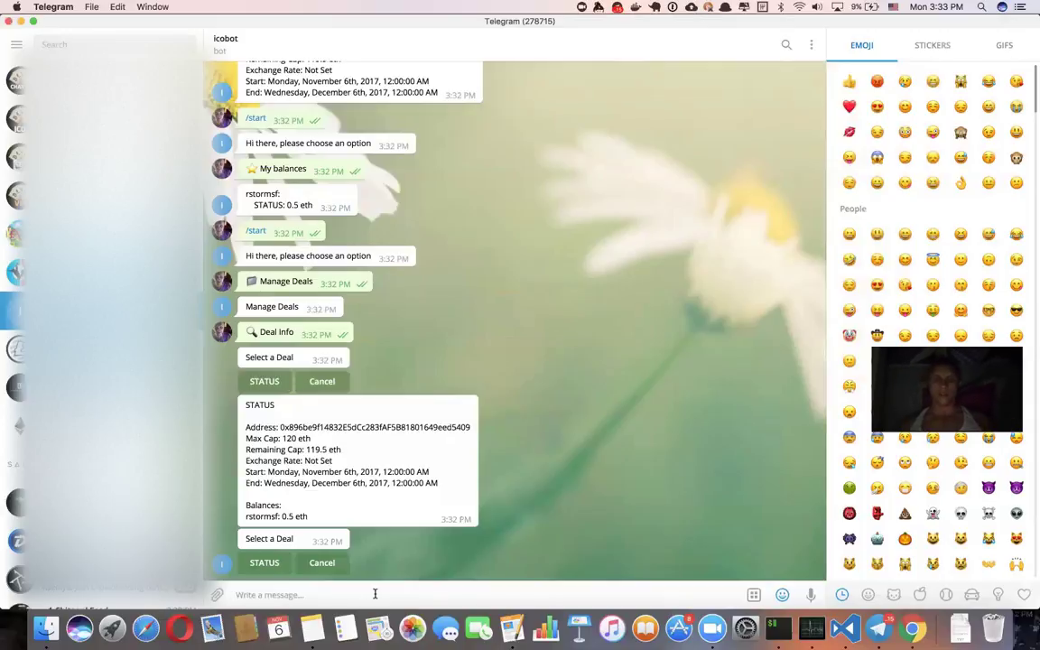
Send /start to icobot to return to its main options
{"action": "type", "text": "/start"}
{"action": "key", "text": "Return"}
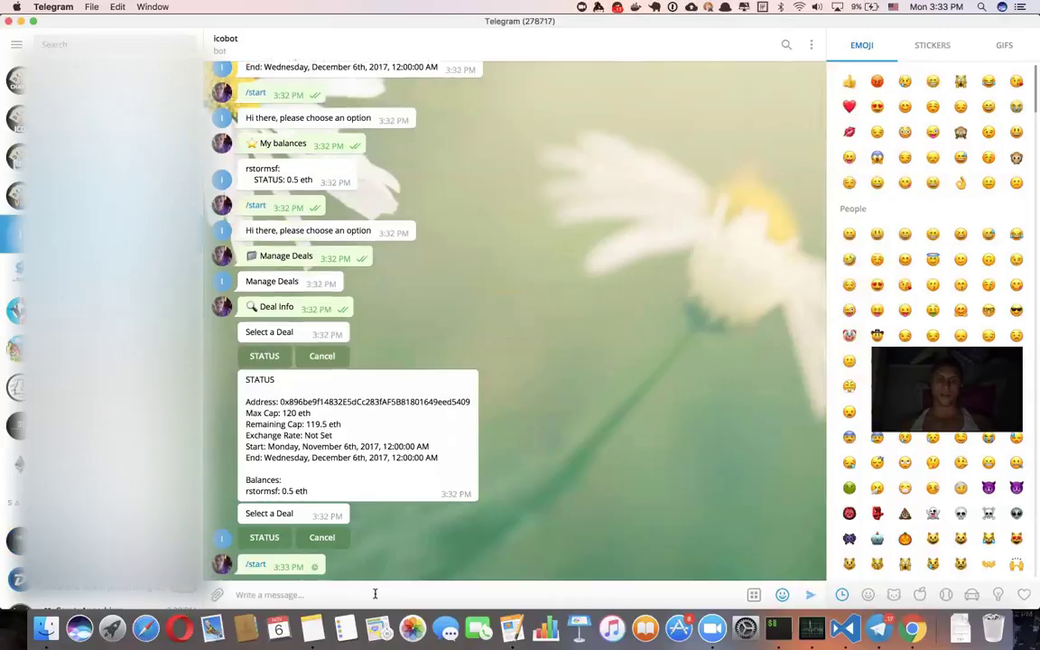